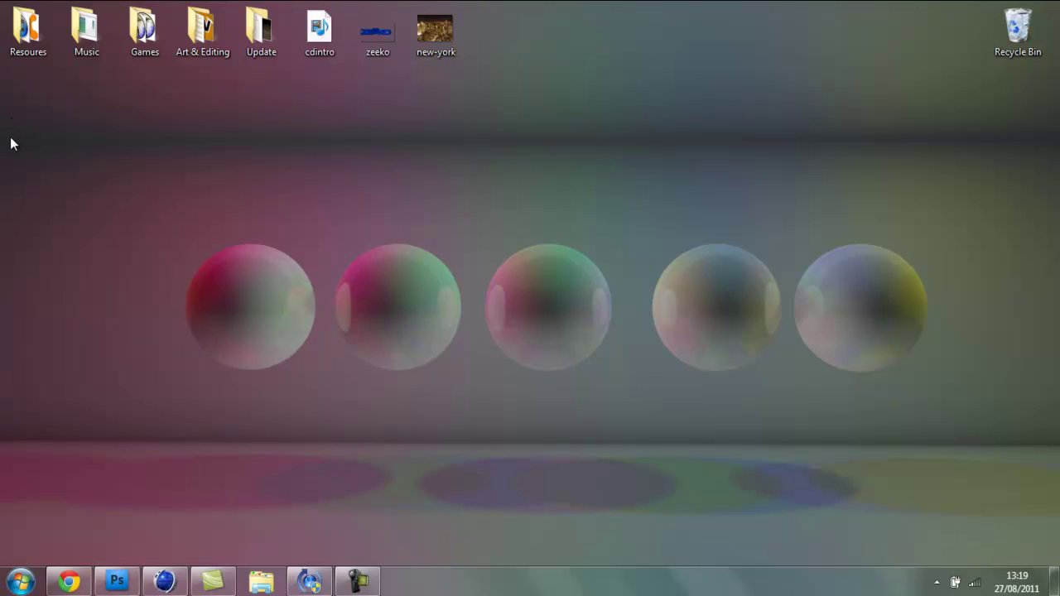
Bring Cinema 4D back up and start a new empty scene.
left_click_drag(19, 151, 1041, 460)
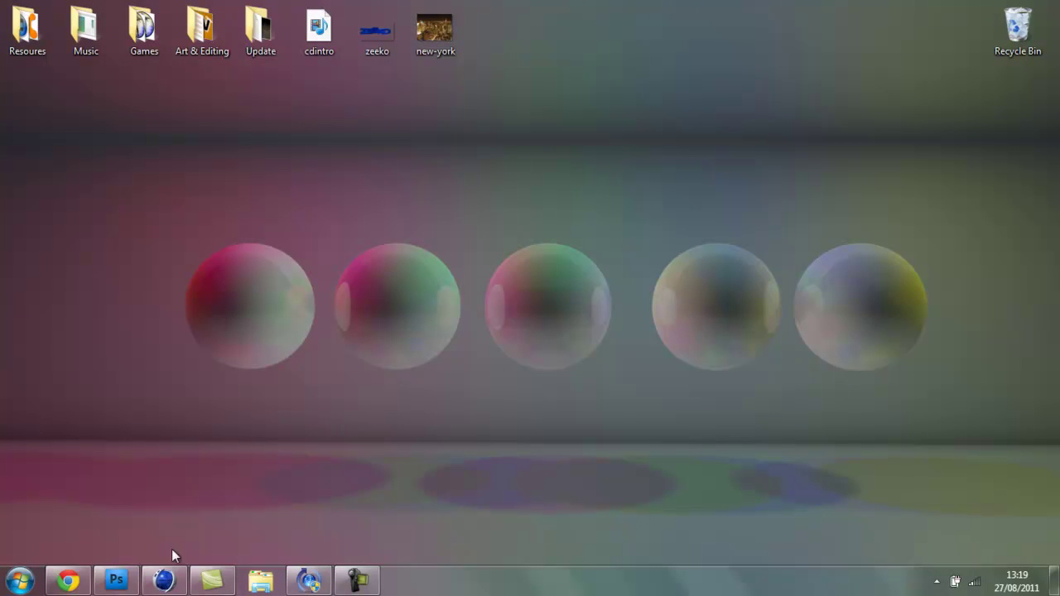
left_click(166, 581)
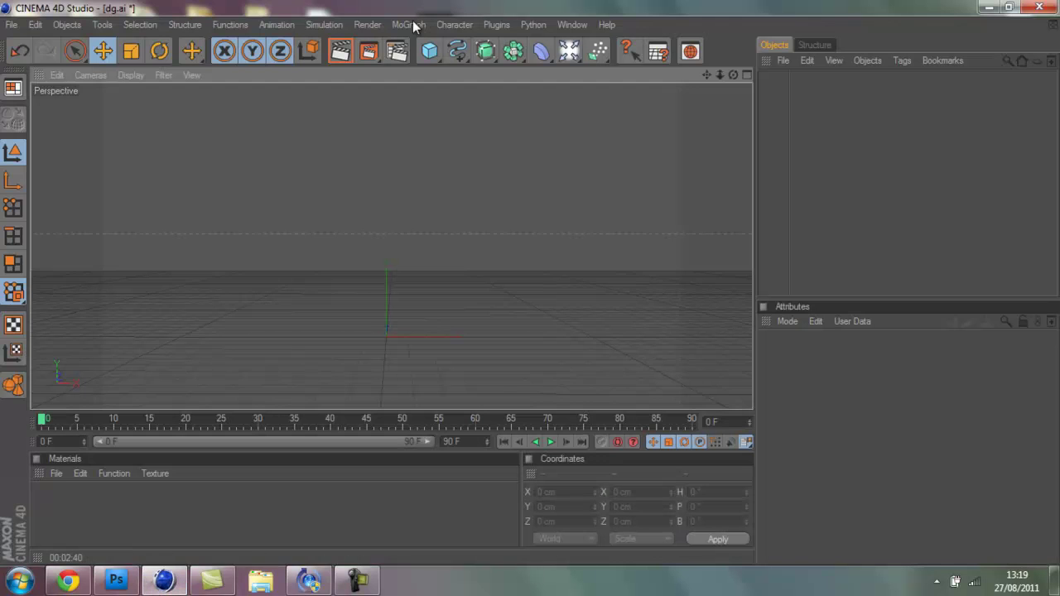
left_click(12, 24)
left_click(12, 24)
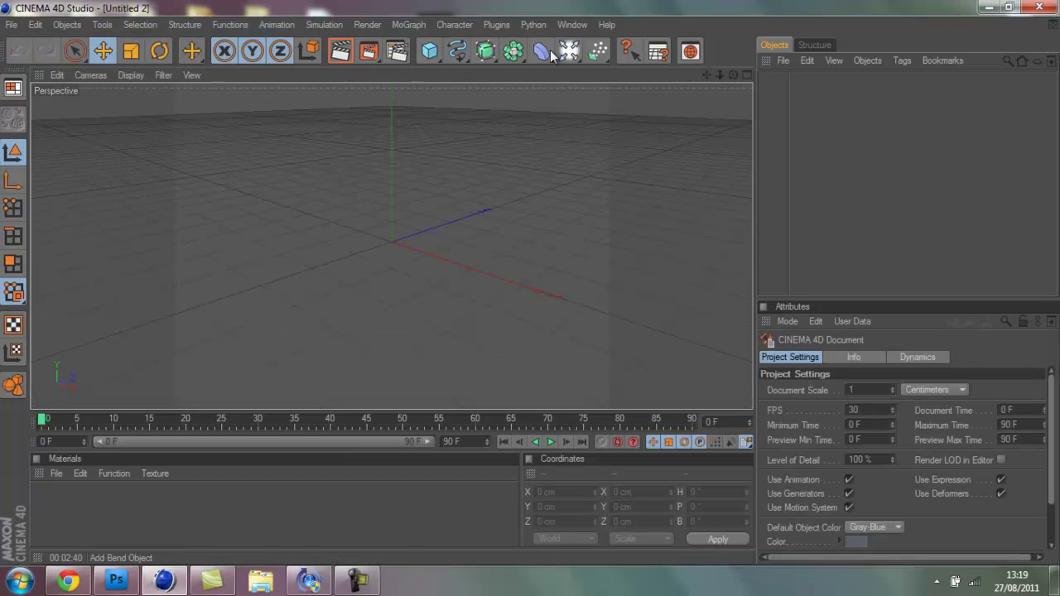
Set the render output to the HDV/HDTV 720 25 preset (1280×720, 25 fps).
left_click(396, 51)
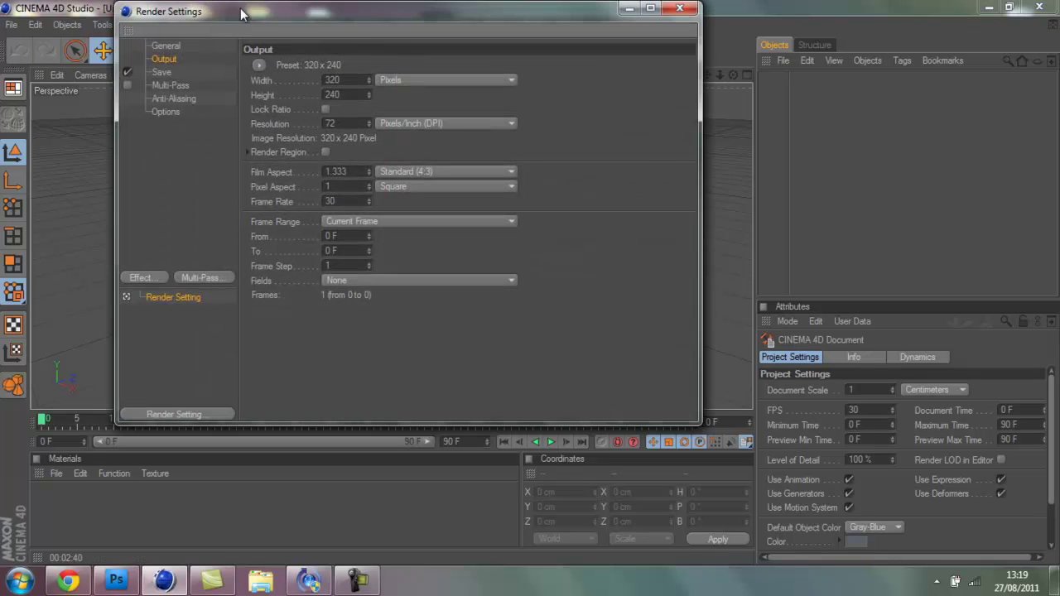
left_click(259, 64)
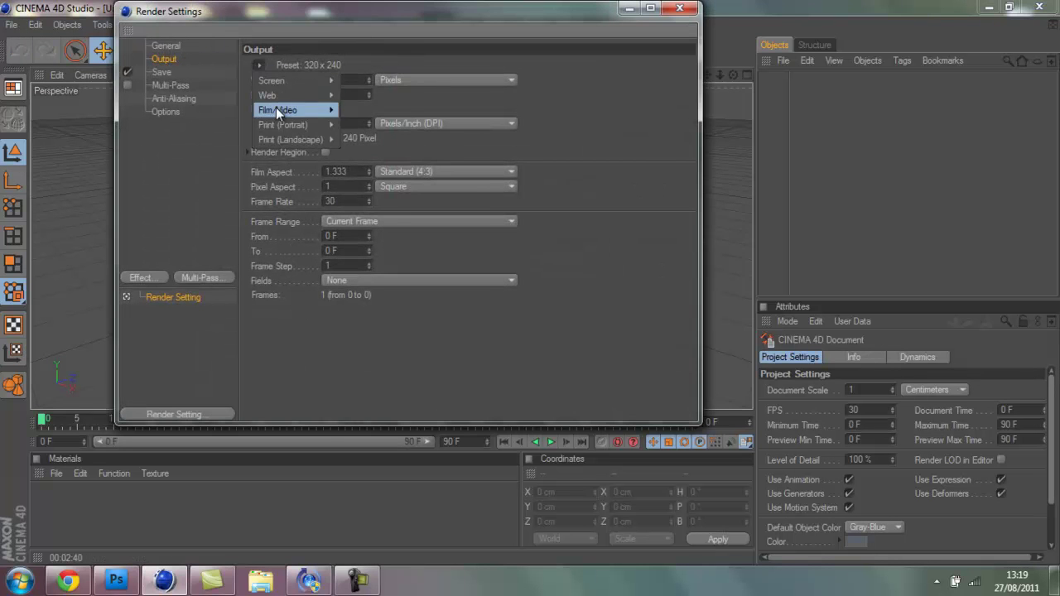
mouse_move(333, 115)
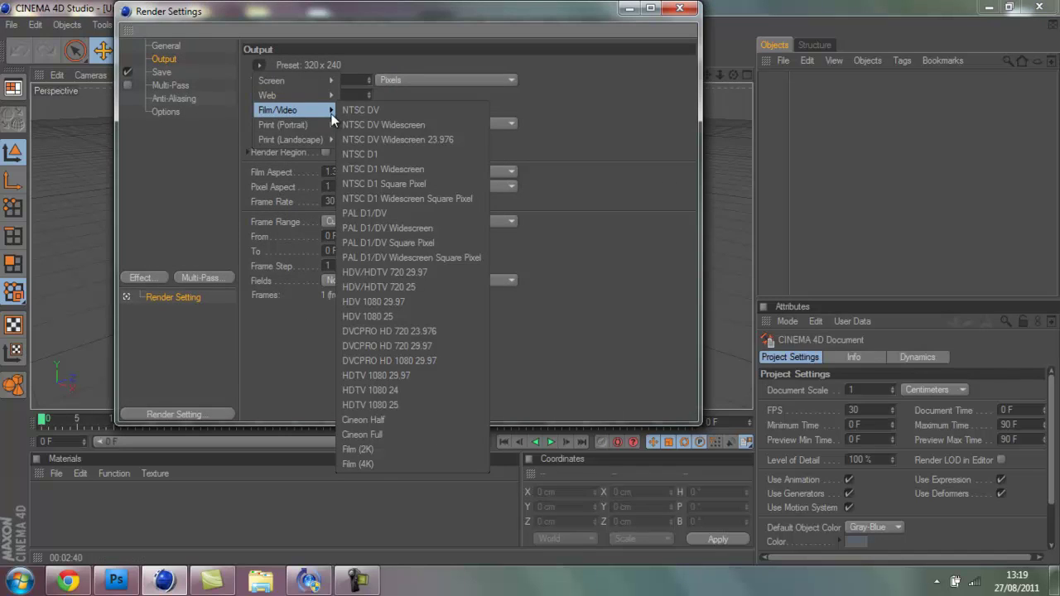
left_click(416, 285)
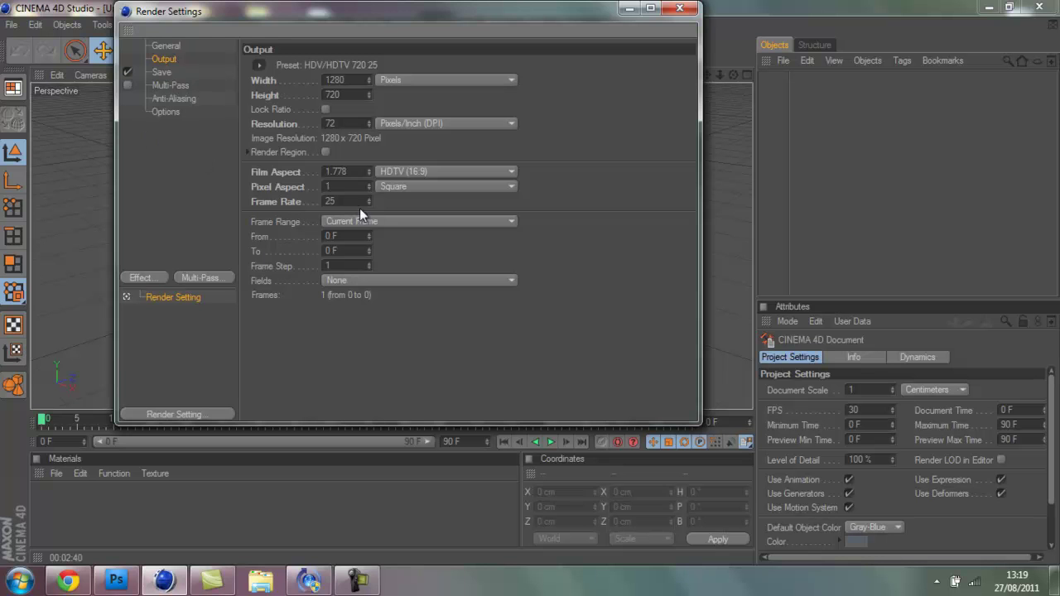
left_click(681, 9)
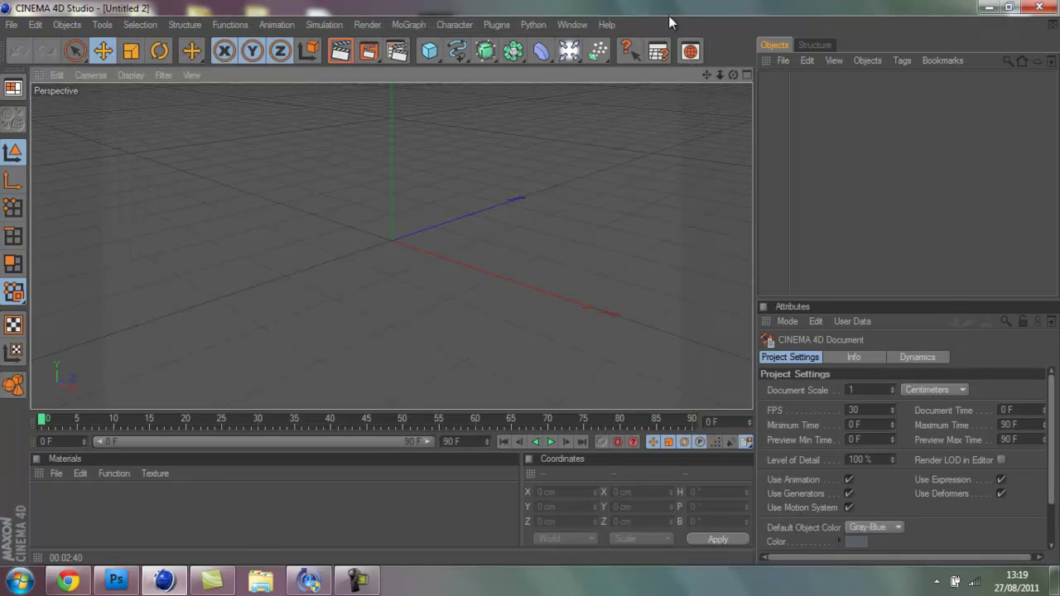
Add a Floor object and orbit and pan the Perspective view around it.
left_click(570, 51)
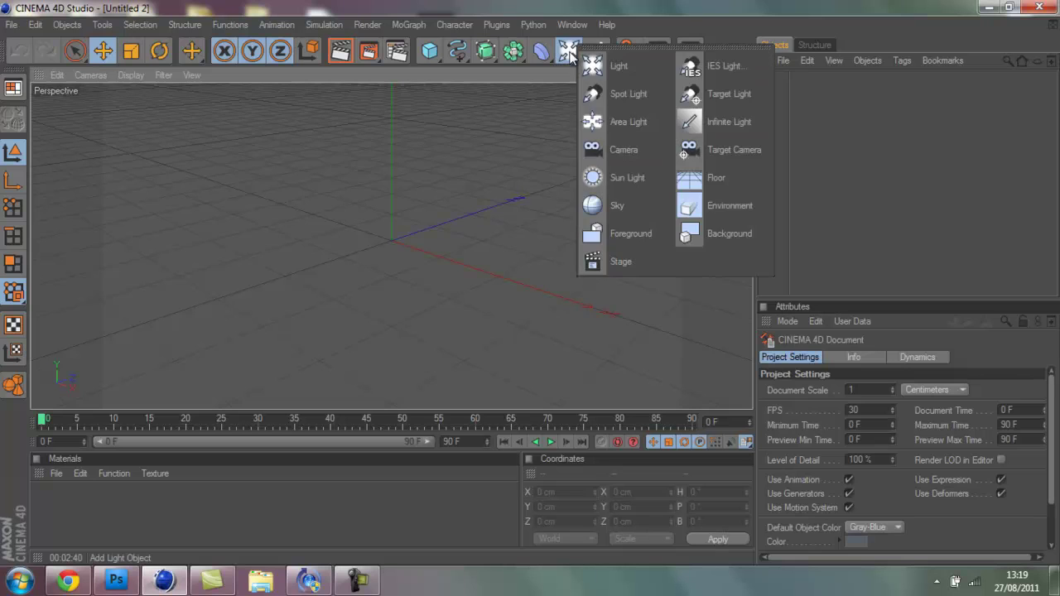
left_click(726, 175)
left_click_drag(732, 74, 578, 218)
left_click_drag(728, 73, 536, 288)
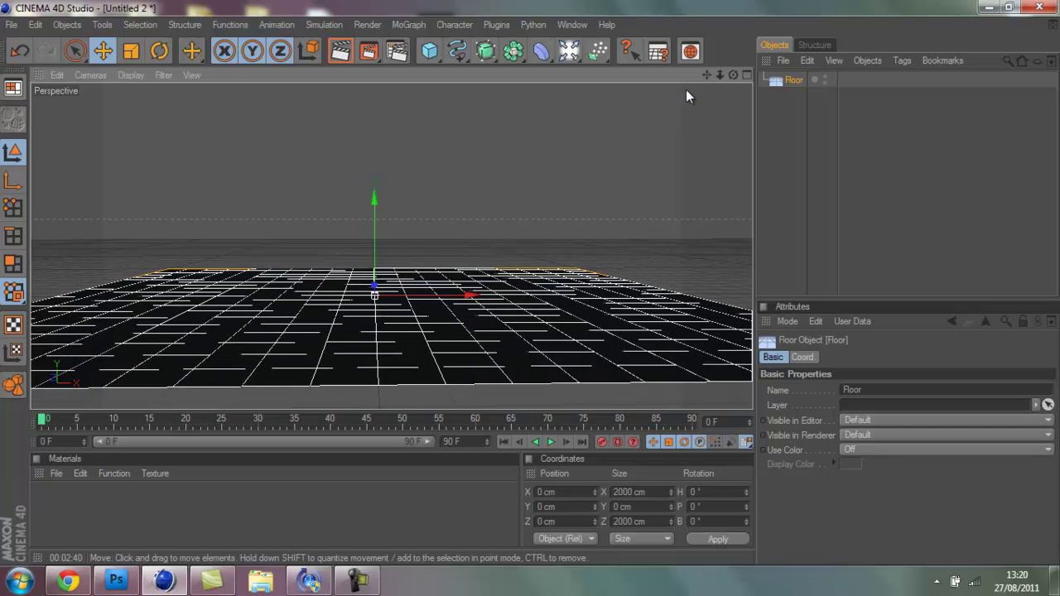
left_click_drag(705, 75, 532, 288)
left_click_drag(733, 76, 534, 288)
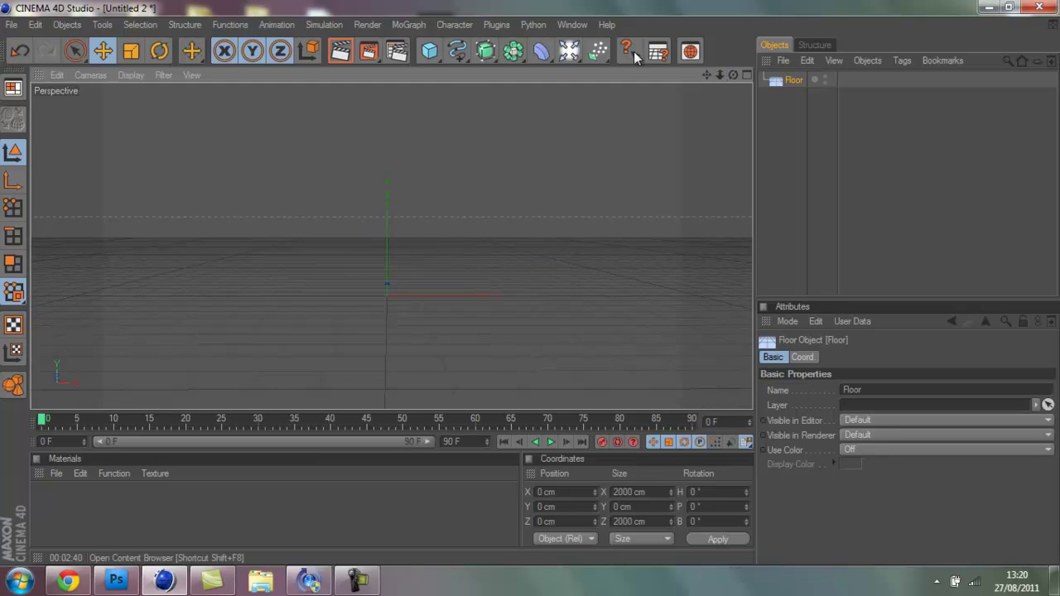
Add a Plane object, checking it in the four-view layout before returning to Perspective.
left_click(440, 53)
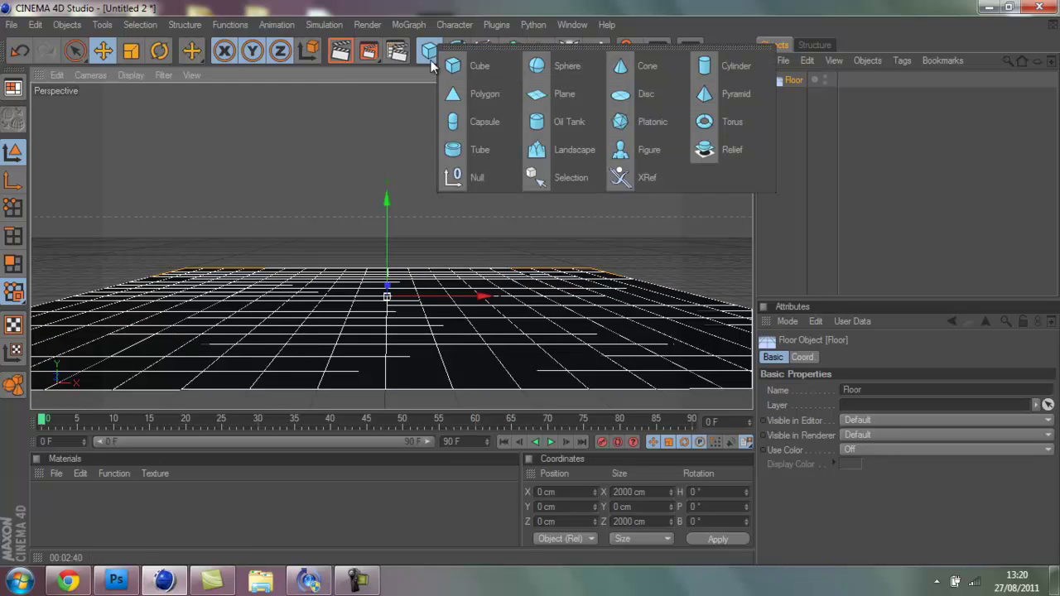
left_click(559, 94)
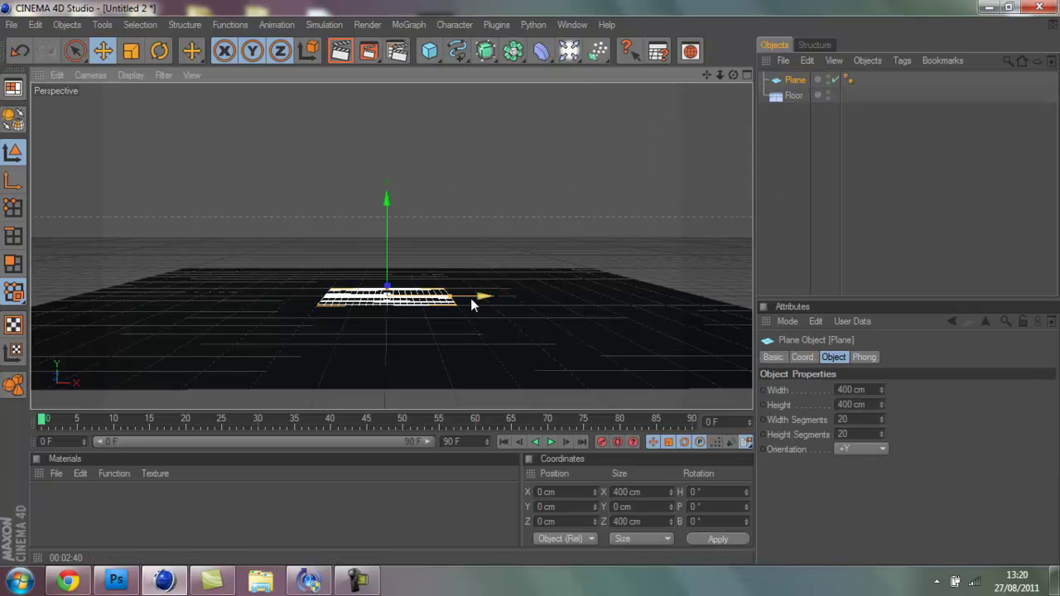
middle_click(561, 365)
middle_click(337, 86)
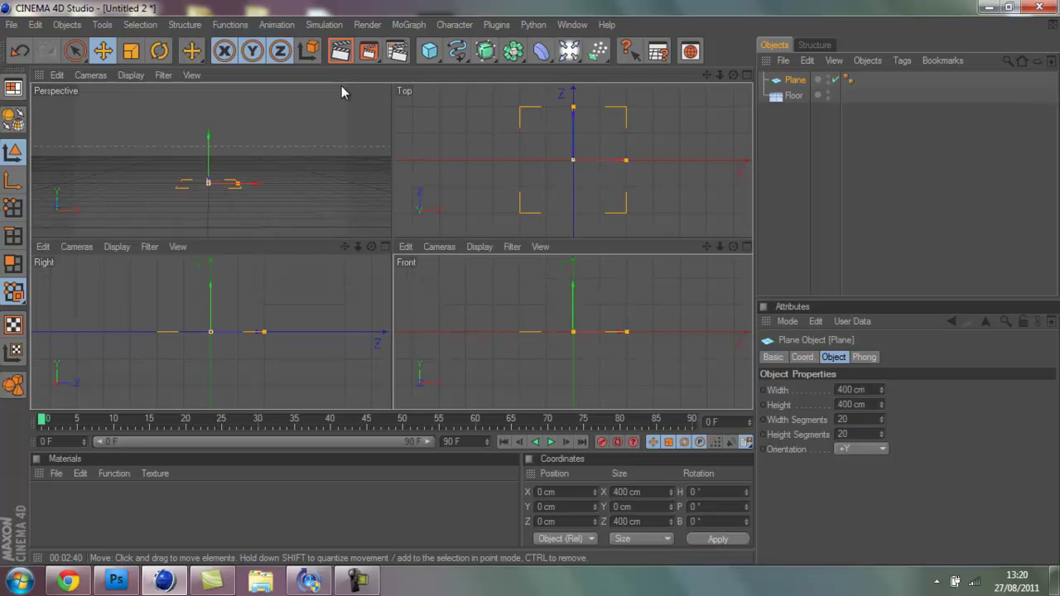
key("F4")
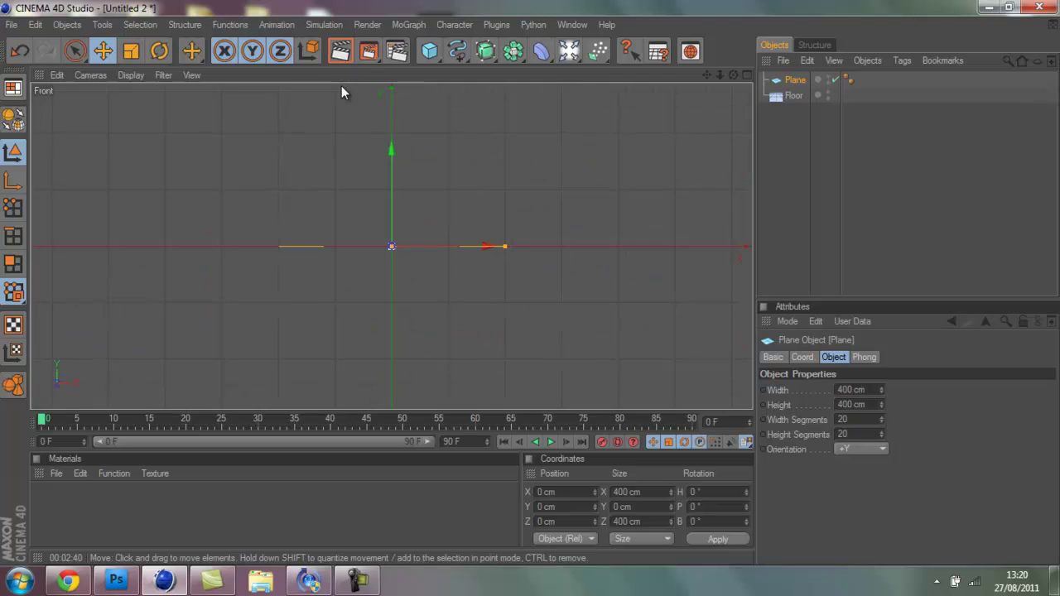
left_click(747, 74)
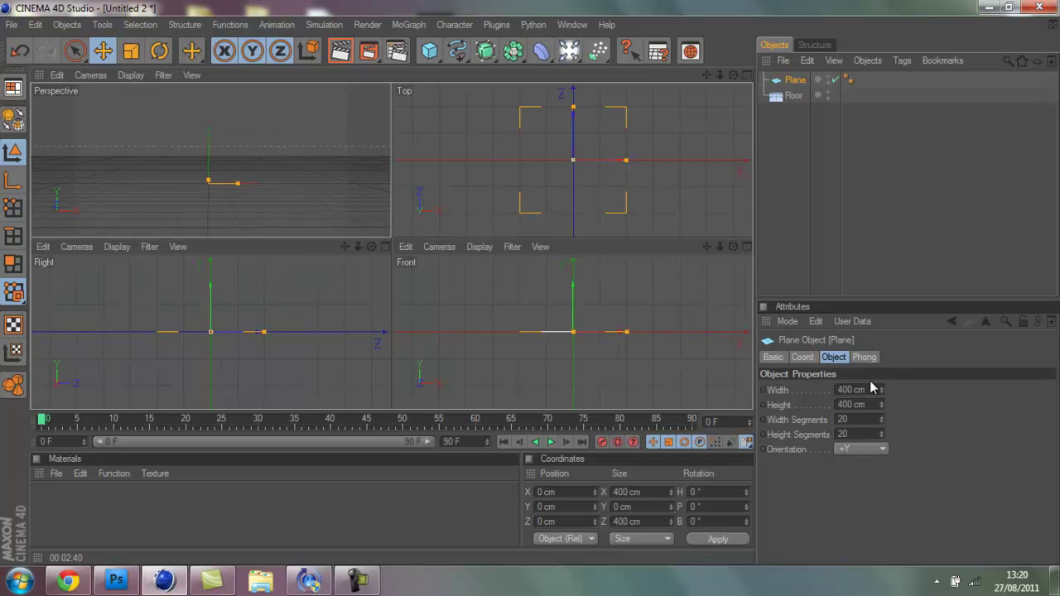
key("F1")
left_click(853, 389)
key("F5")
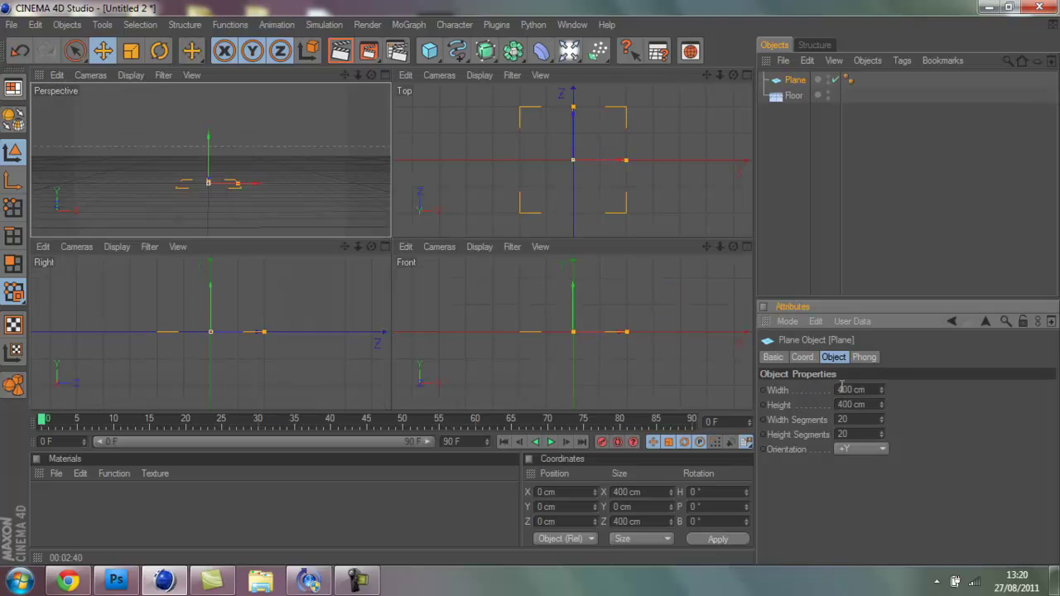
left_click(386, 75)
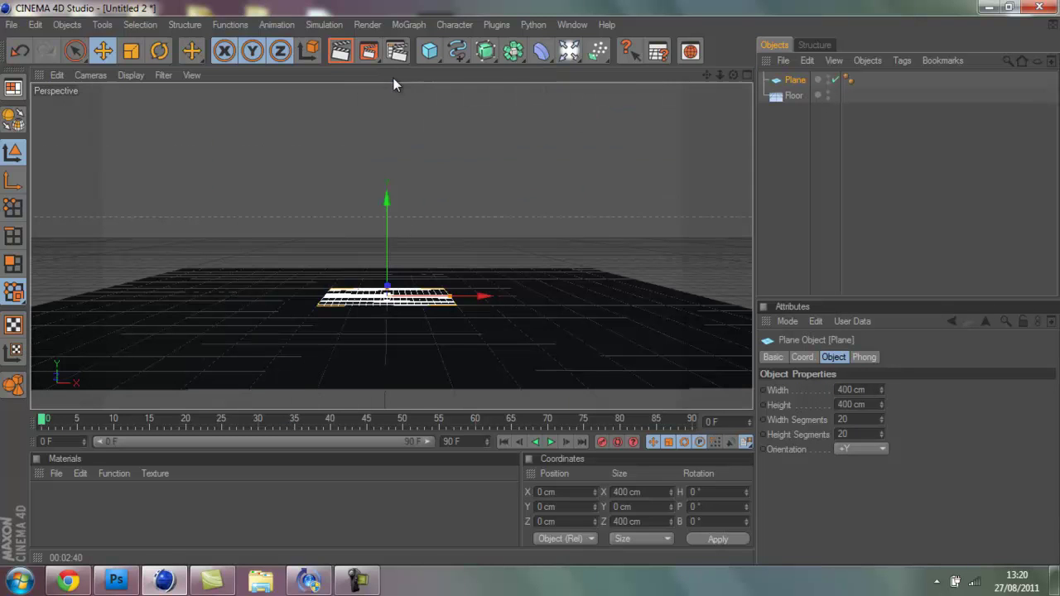
Set the Plane's Width to 9999999 and Height to 99999999.
left_click(862, 389)
type("9999999")
left_click(871, 404)
type("99999999")
key("Return")
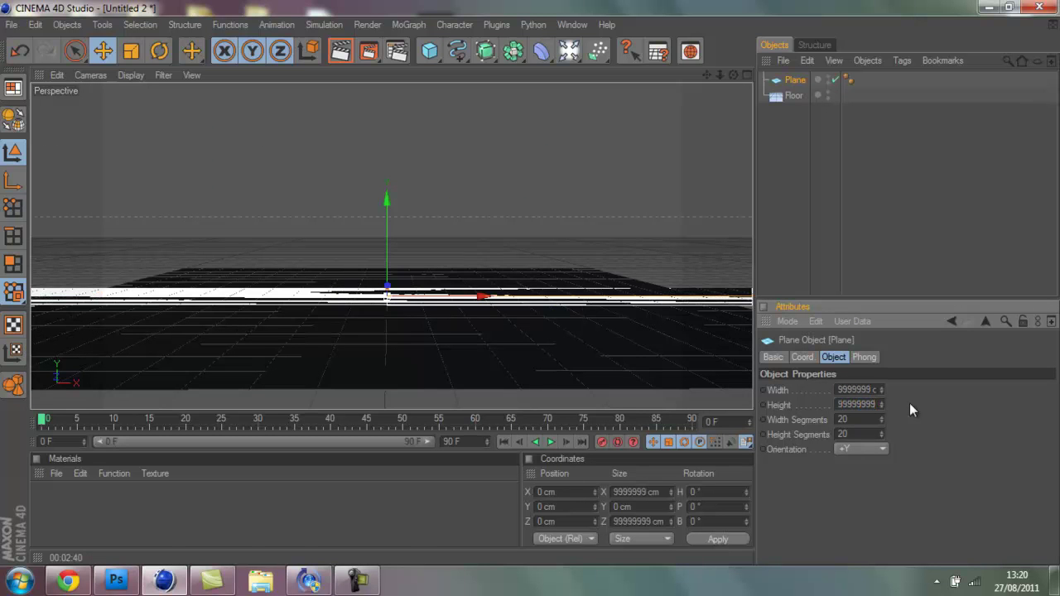
Pitch the Plane upright to 90° and push it back along Z as a backdrop.
left_click(160, 53)
left_click_drag(389, 252, 389, 312)
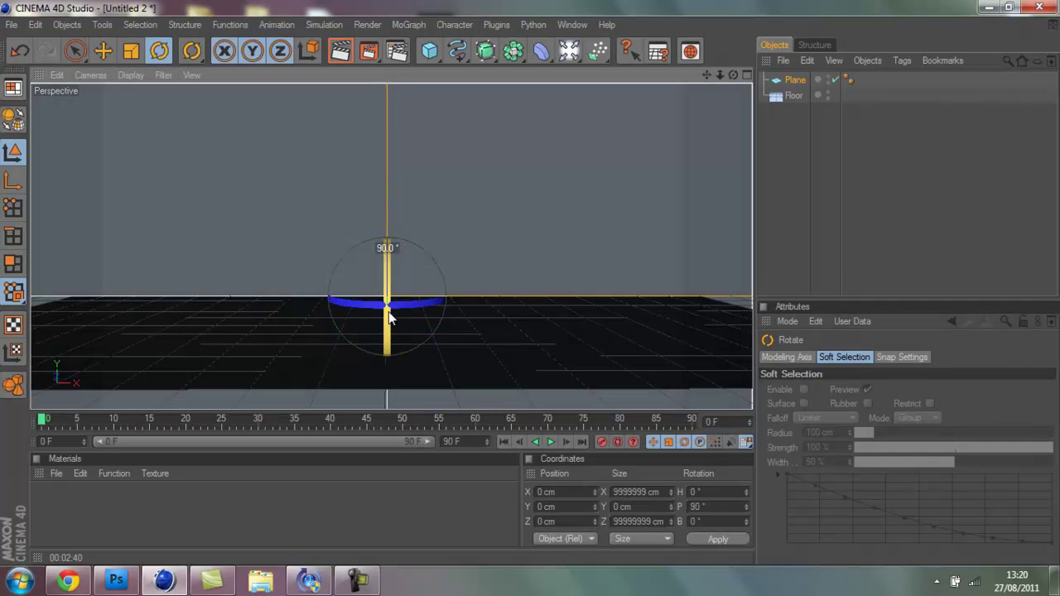
left_click(101, 56)
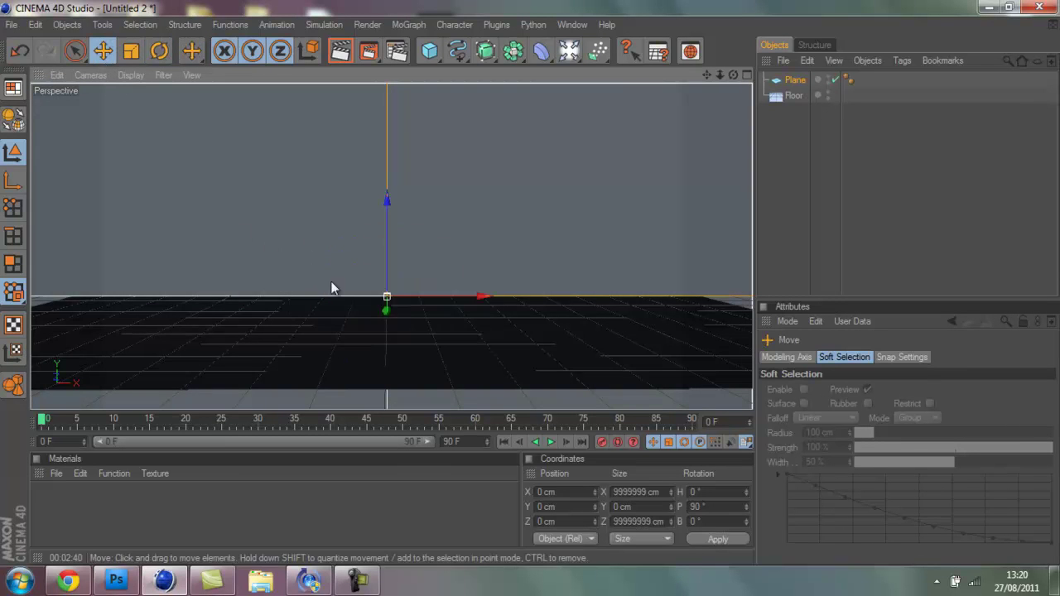
left_click_drag(386, 304, 528, 336)
left_click_drag(708, 75, 529, 287)
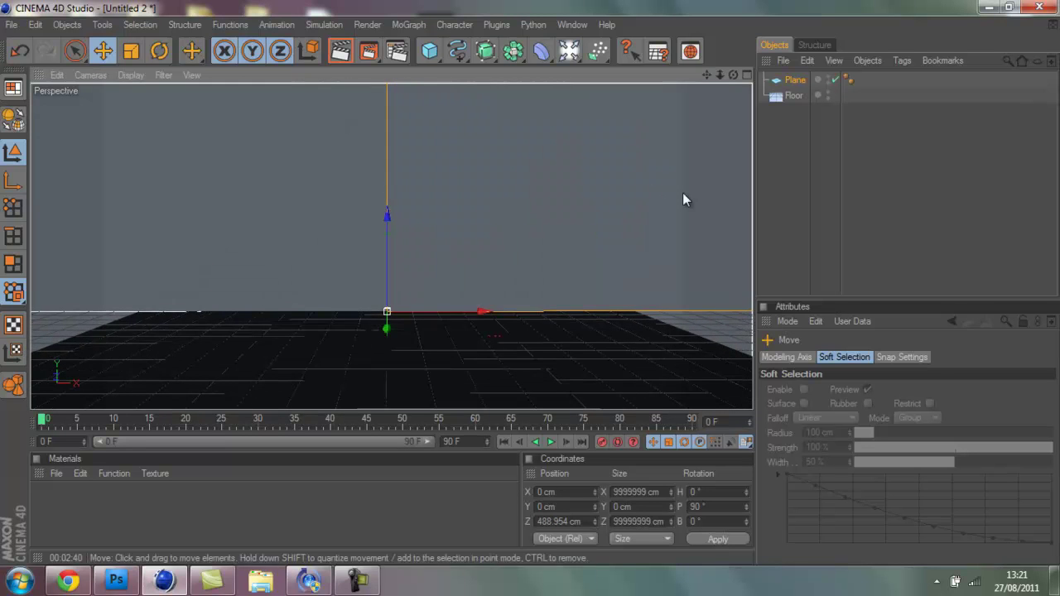
left_click(813, 135)
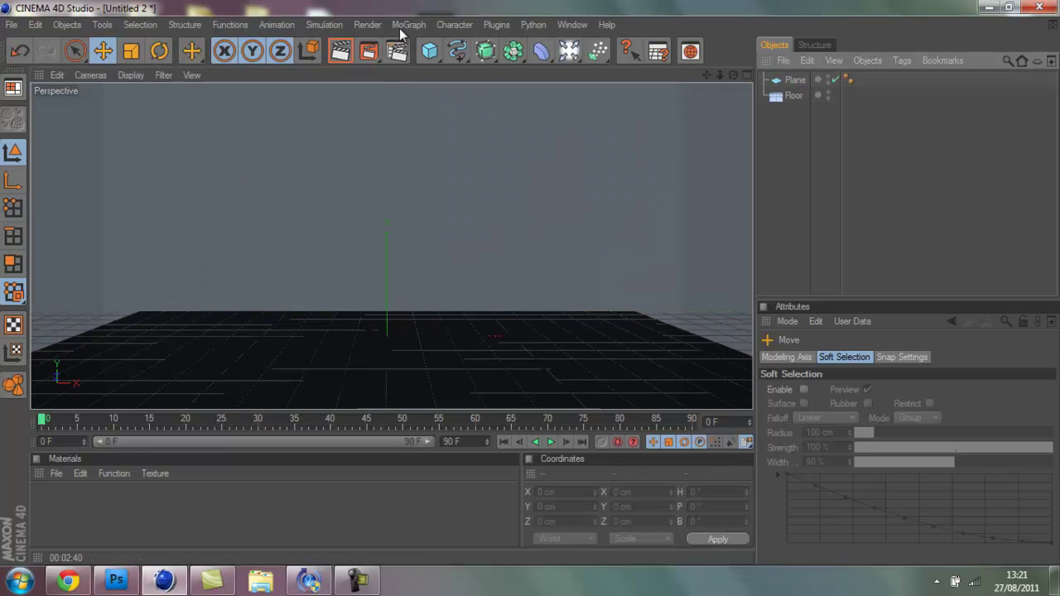
Add a sphere and raise it above the floor.
left_click(430, 51)
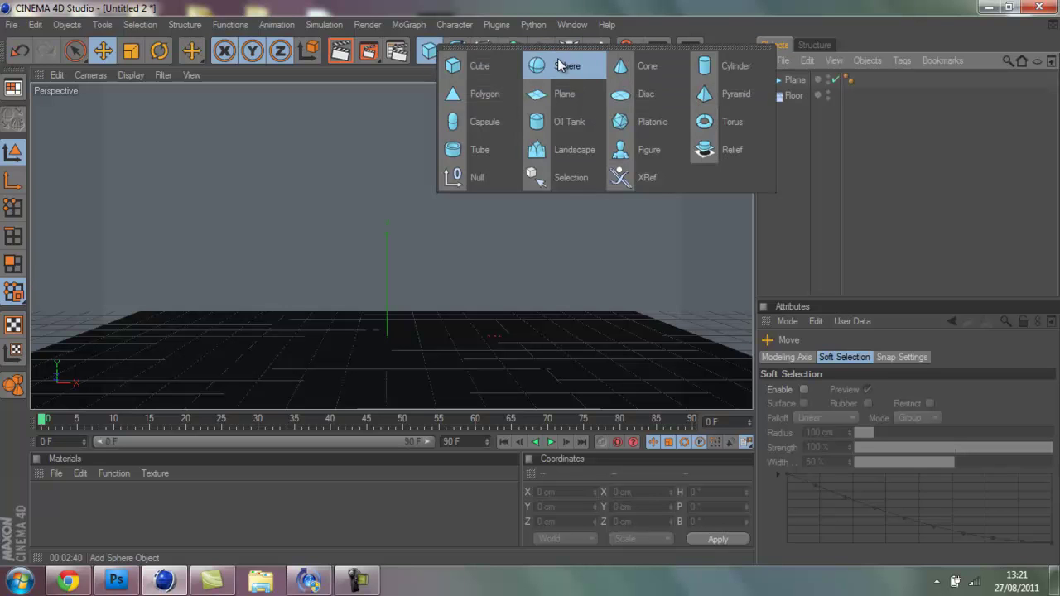
left_click(559, 64)
left_click_drag(385, 277, 573, 273)
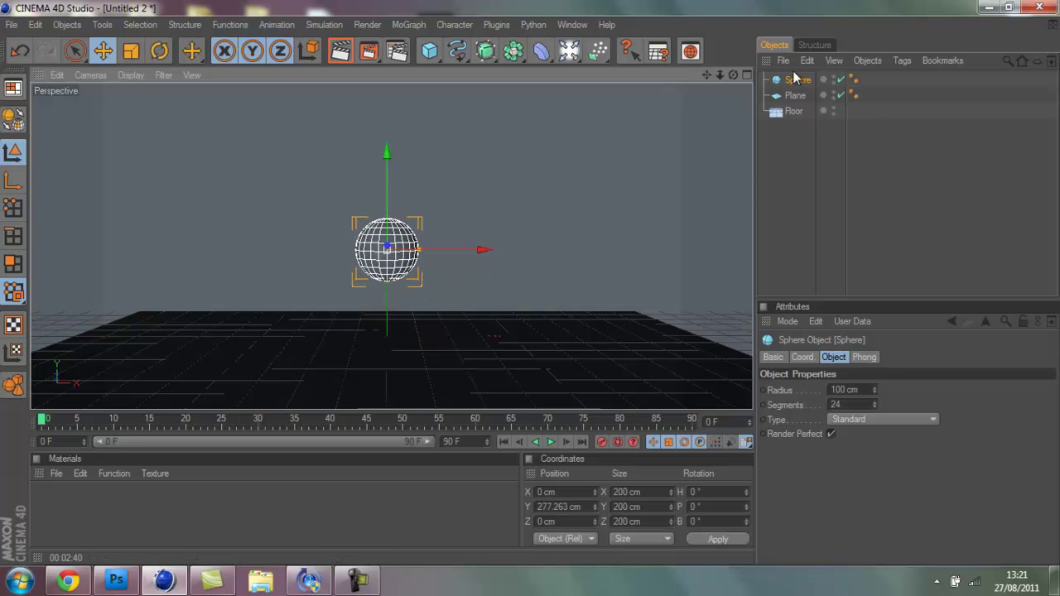
left_click(1007, 203)
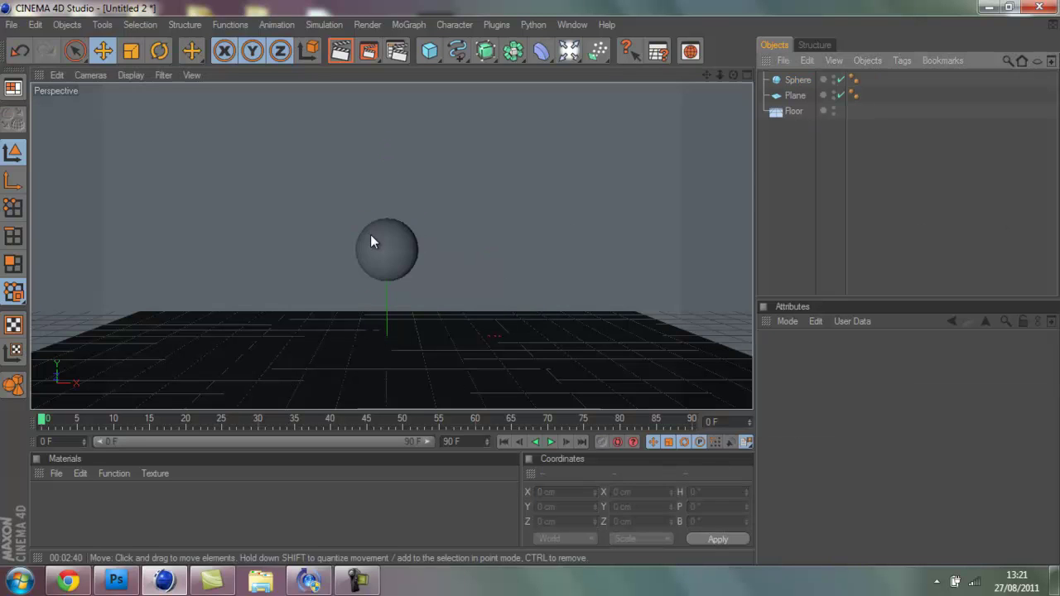
Paste four copies of the sphere and space them along X into a row.
left_click(797, 81)
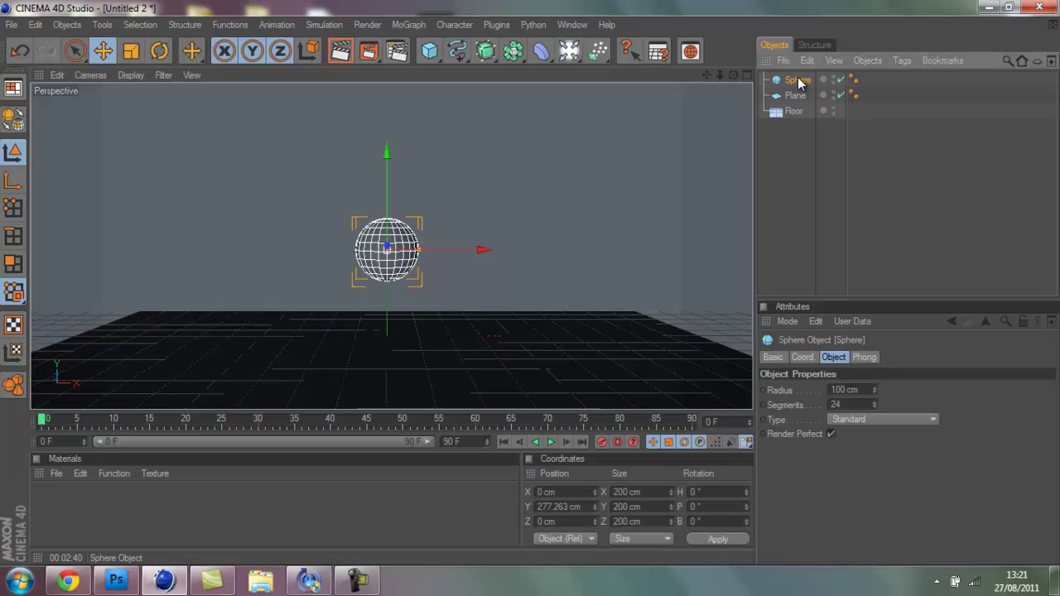
key("ctrl+c")
key("ctrl+v")
left_click_drag(467, 247, 527, 282)
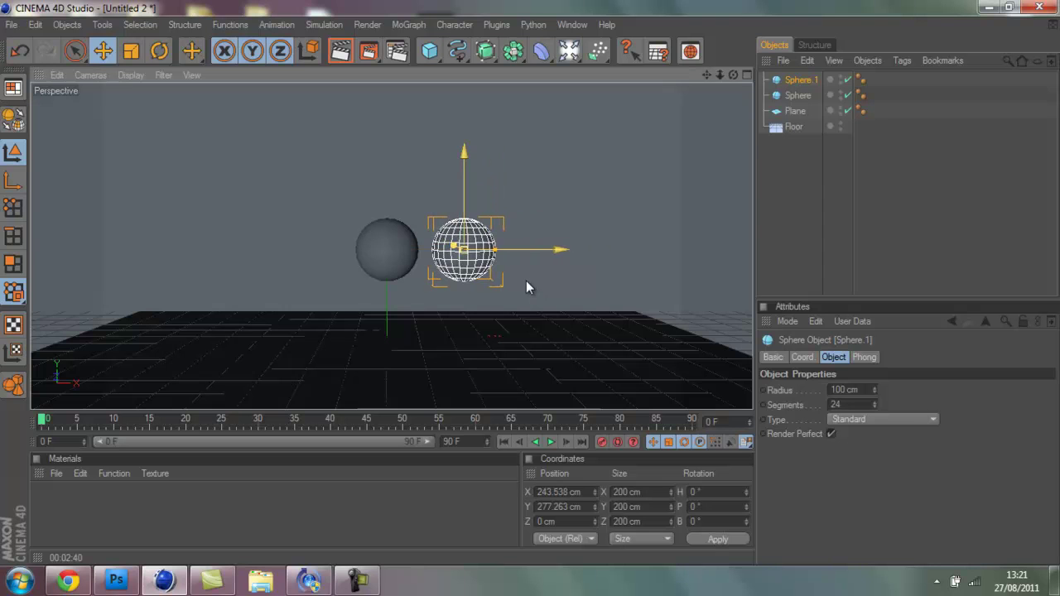
key("ctrl+v")
left_click_drag(510, 287, 537, 284)
key("ctrl+v")
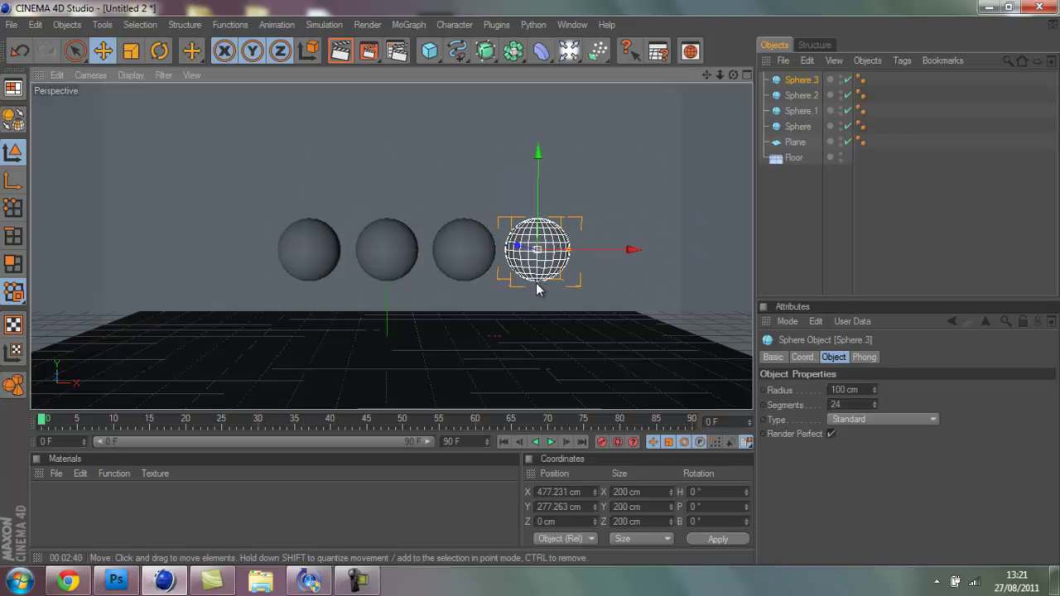
key("ctrl+v")
left_click_drag(482, 252, 534, 284)
left_click_drag(344, 251, 530, 283)
left_click(838, 247)
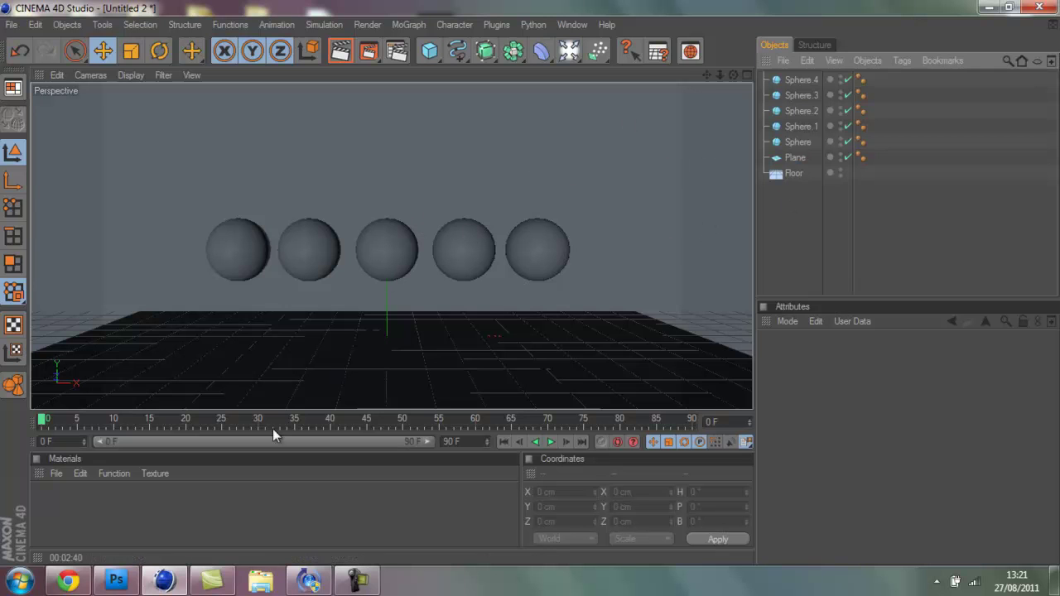
Create two new materials and give Mat a light grey RGB 222 colour.
double_click(239, 514)
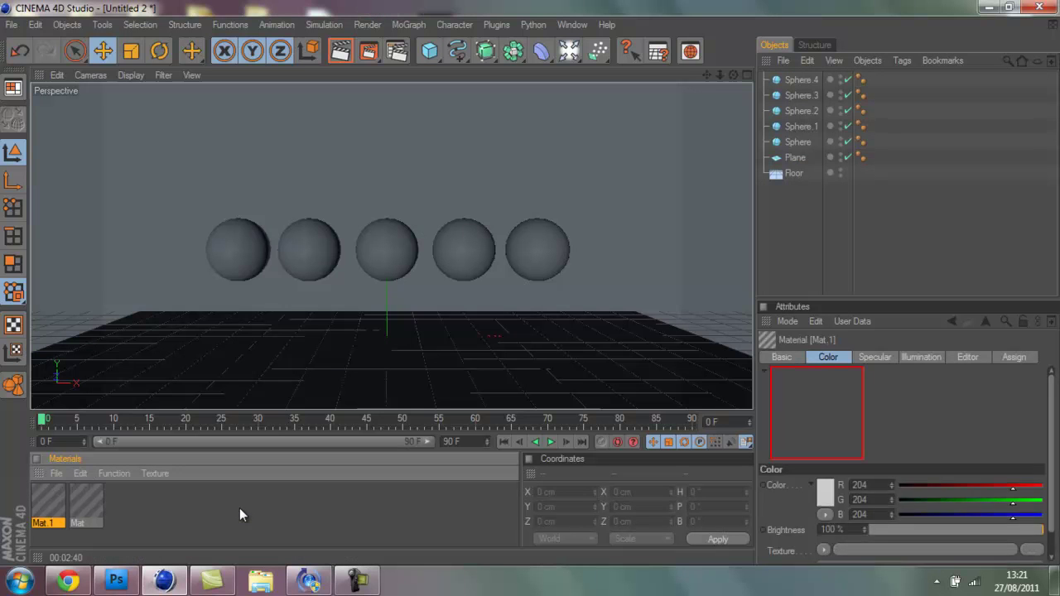
double_click(232, 506)
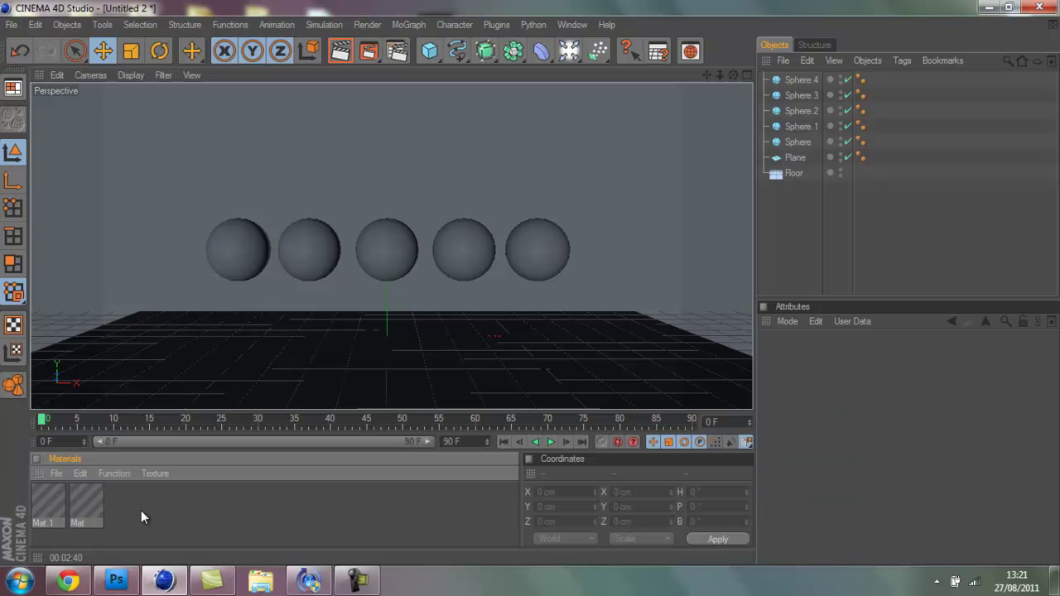
double_click(90, 501)
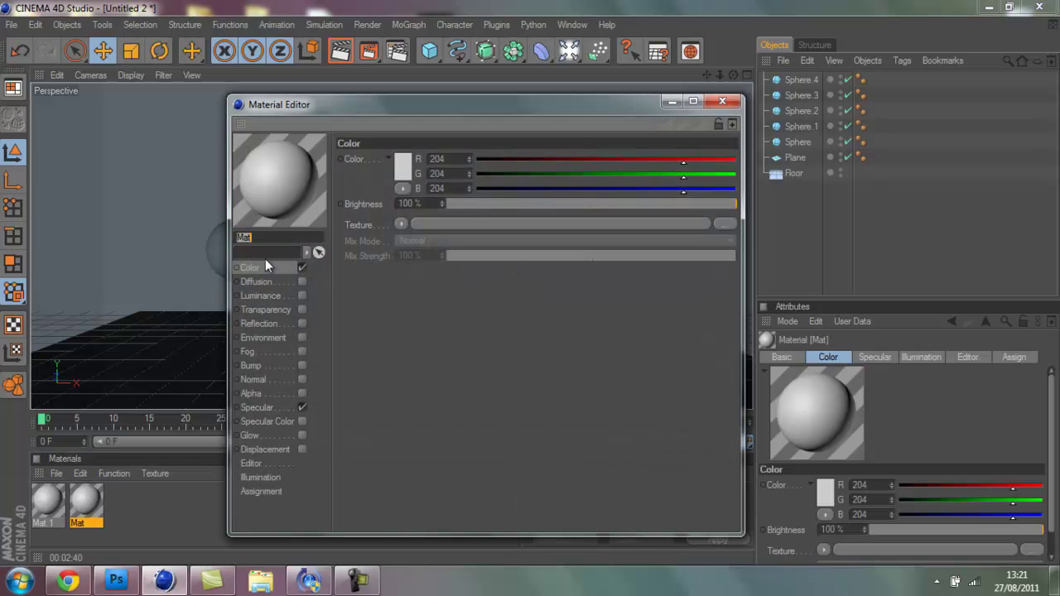
left_click(409, 170)
left_click_drag(328, 137, 321, 124)
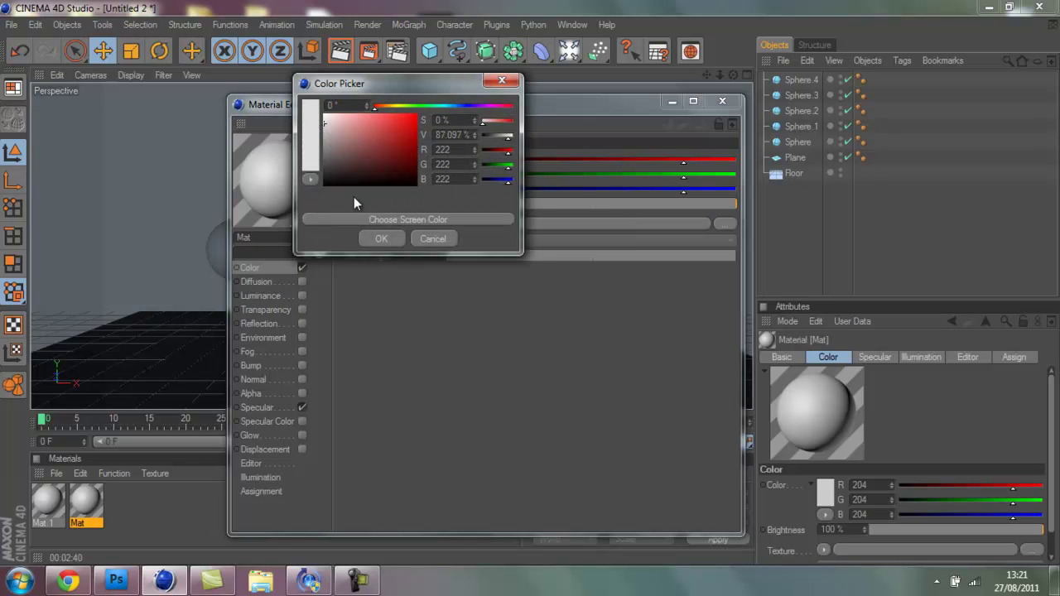
left_click(380, 240)
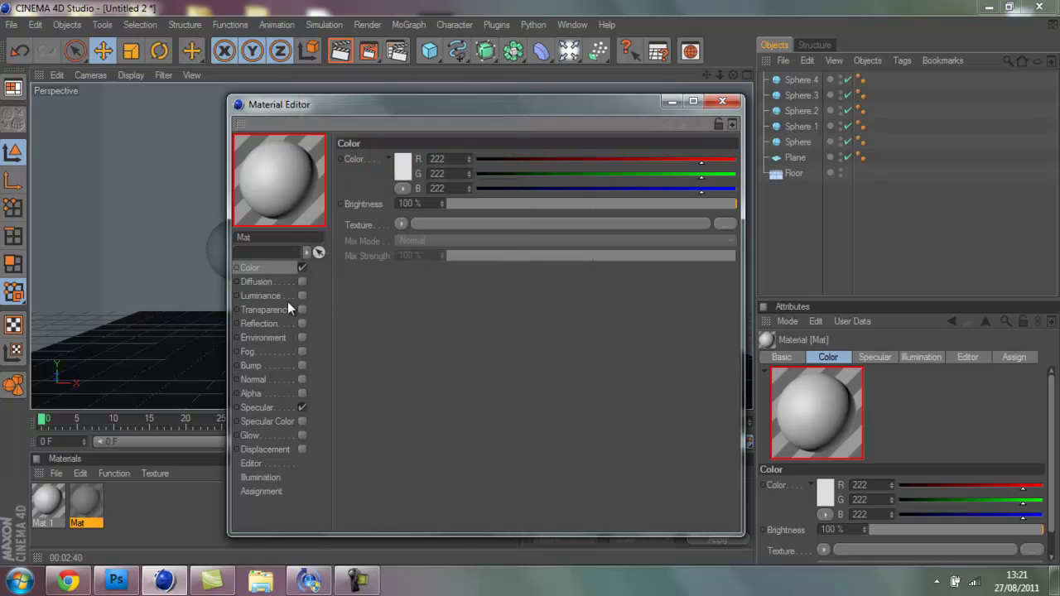
Turn off Mat's specular and enable reflection at 20% brightness.
left_click(303, 407)
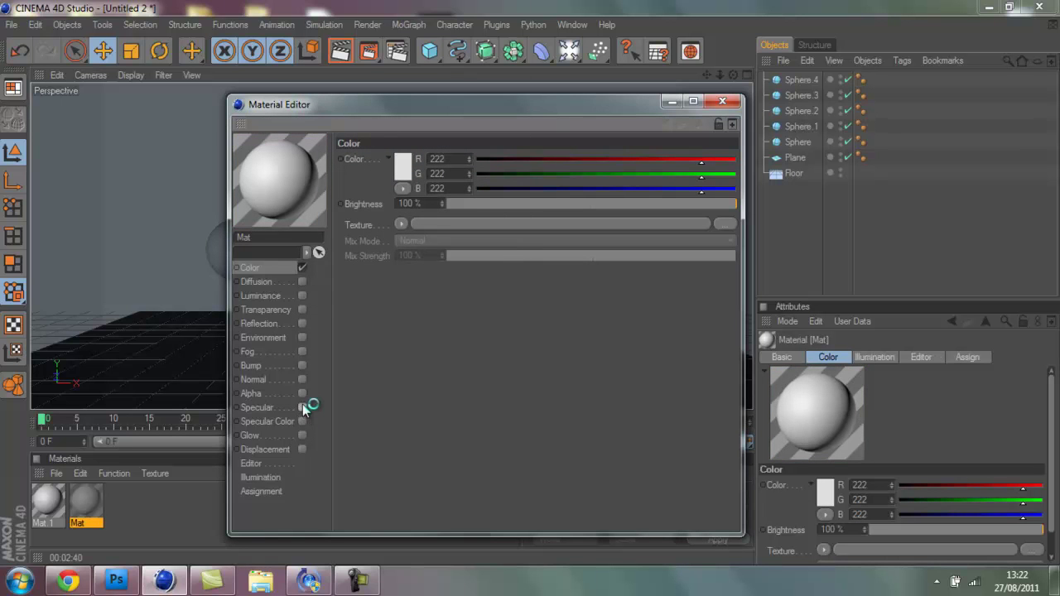
left_click(302, 324)
double_click(430, 205)
type("20")
key("Return")
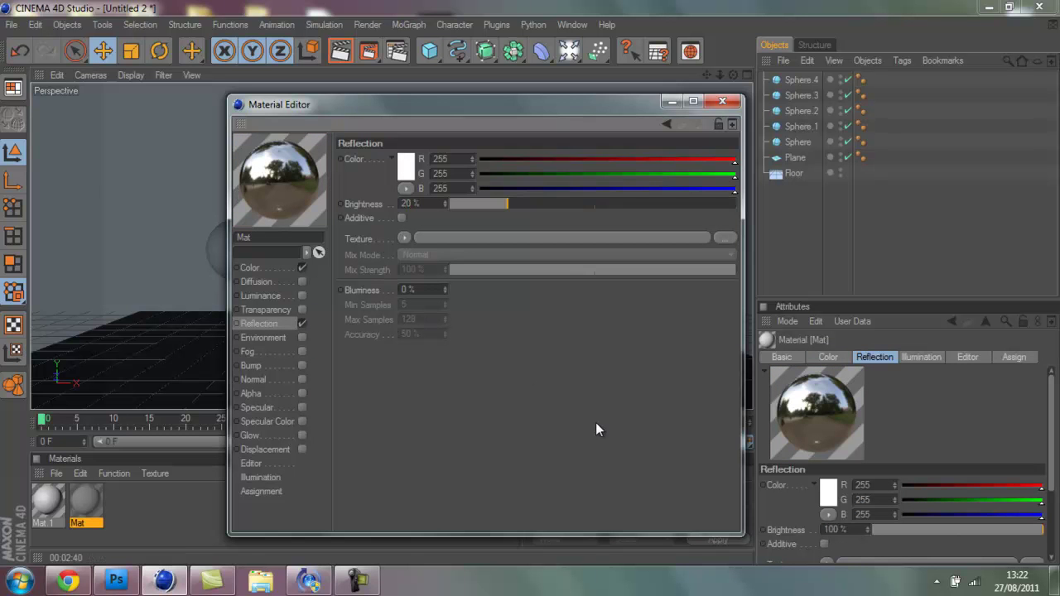
Close the Material Editor and drop Mat onto the Floor and the backdrop Plane.
left_click(722, 101)
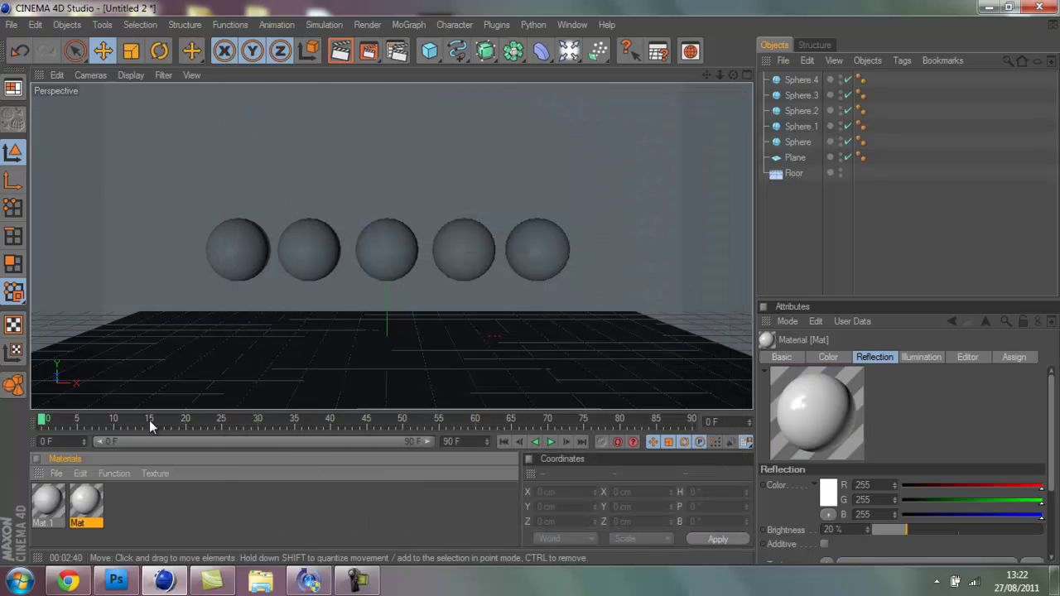
left_click_drag(188, 398, 157, 368)
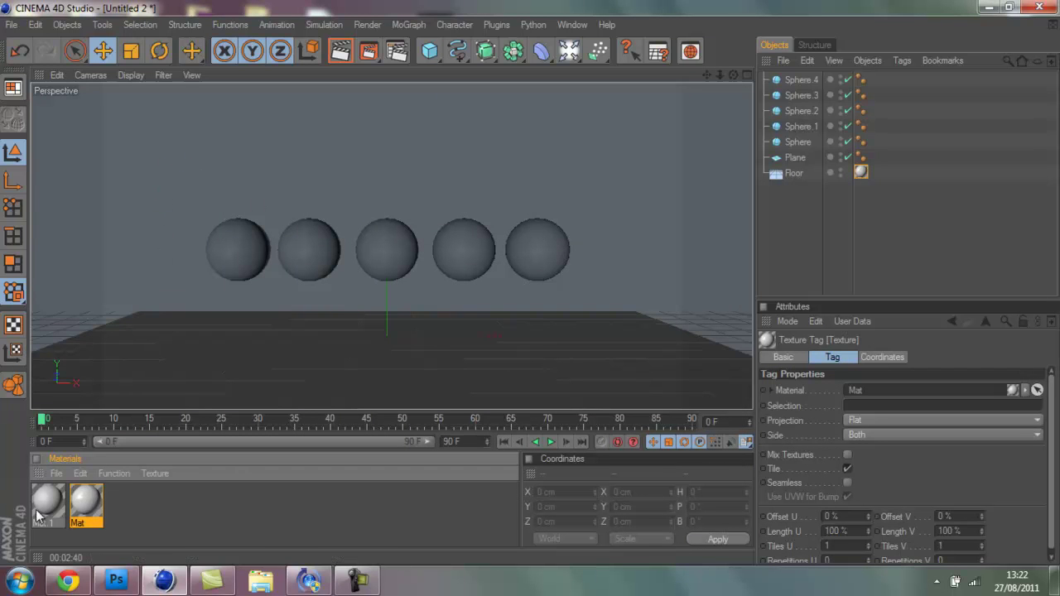
left_click_drag(787, 184, 795, 159)
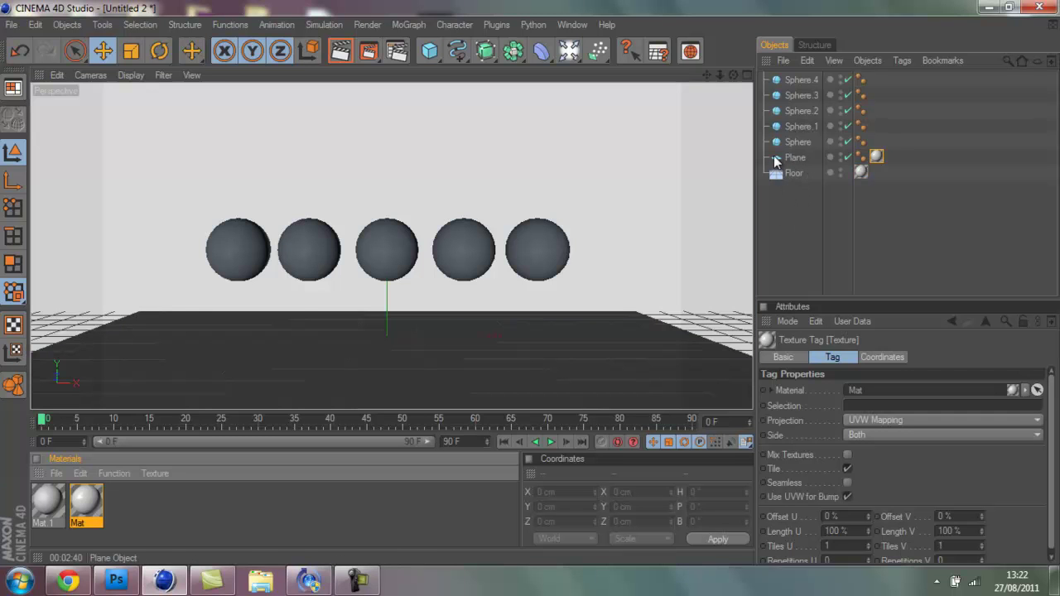
Enable reflection on Mat.1 at 75% brightness.
double_click(45, 503)
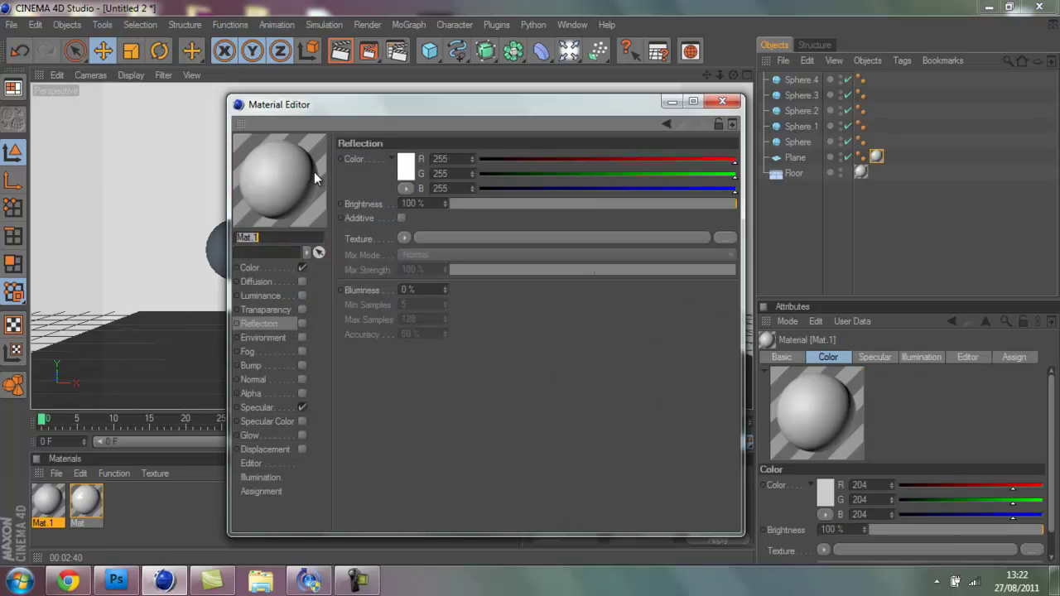
left_click(250, 267)
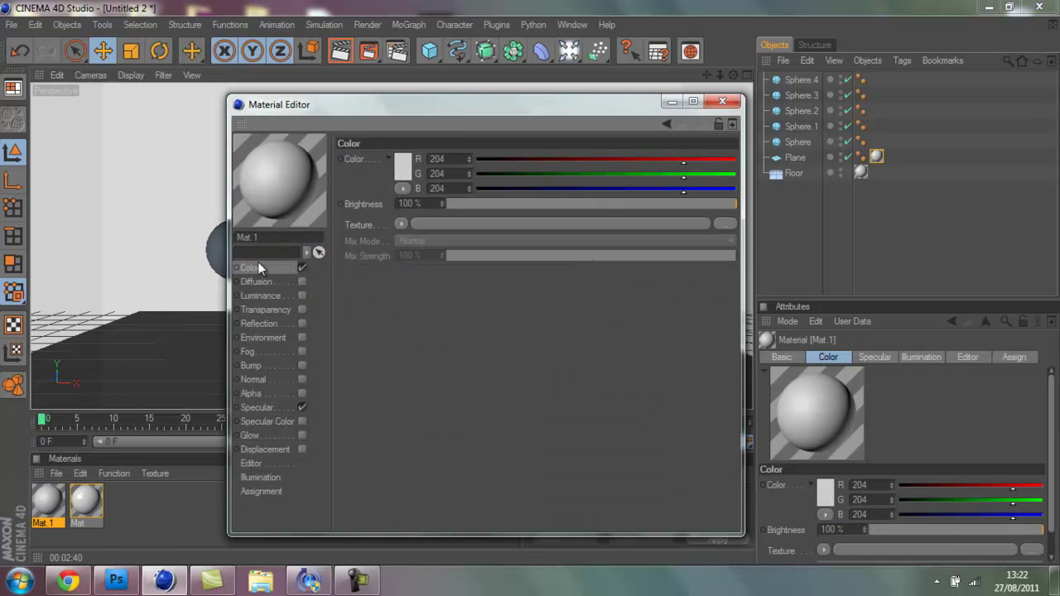
left_click(302, 323)
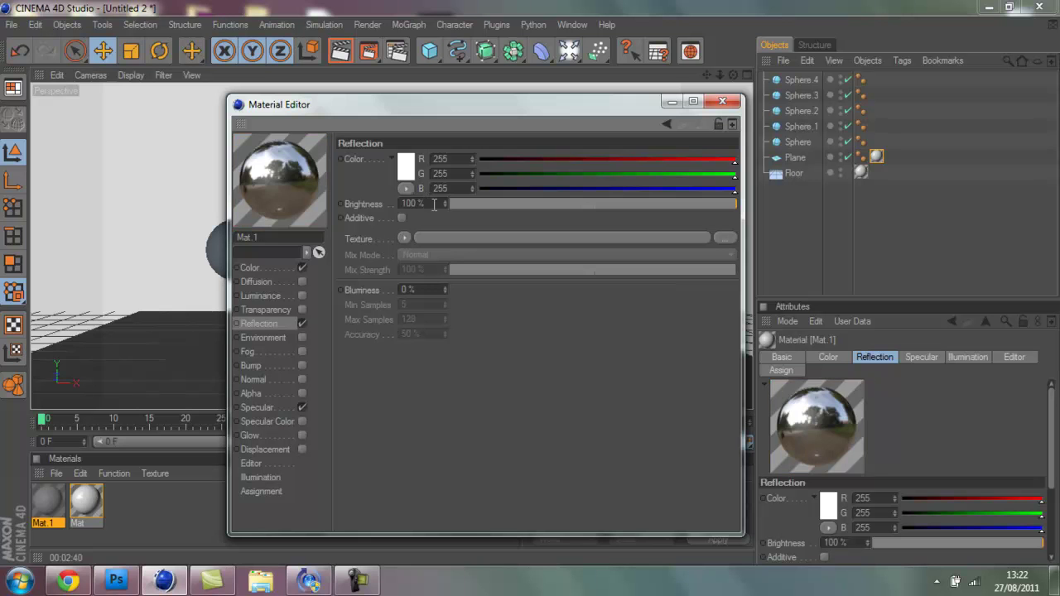
type("75")
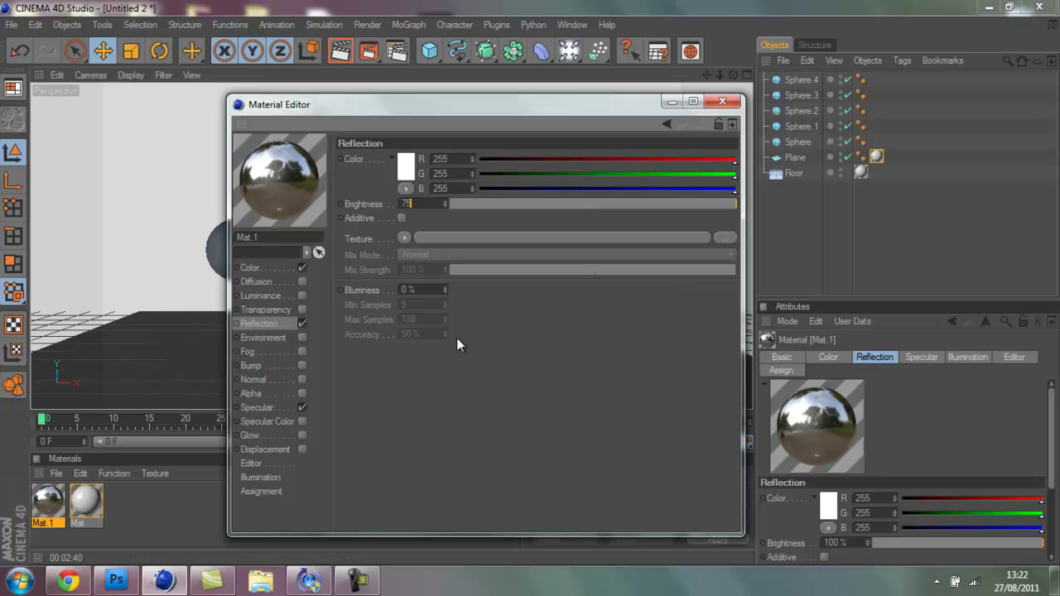
key("Return")
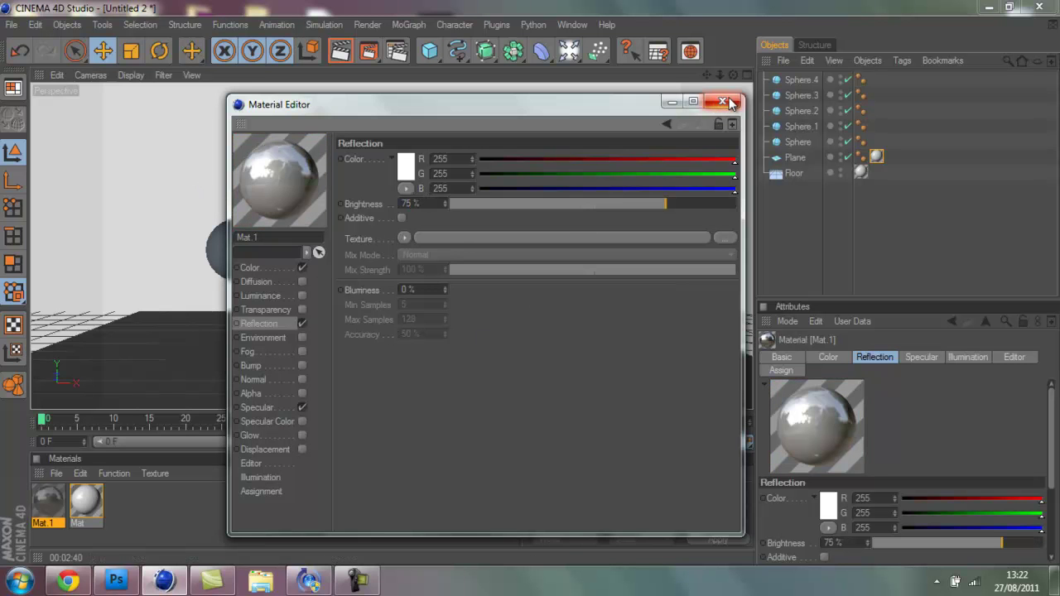
left_click(730, 102)
Apply Mat.1 to all five spheres and raise a new area light above them.
left_click_drag(223, 241, 225, 244)
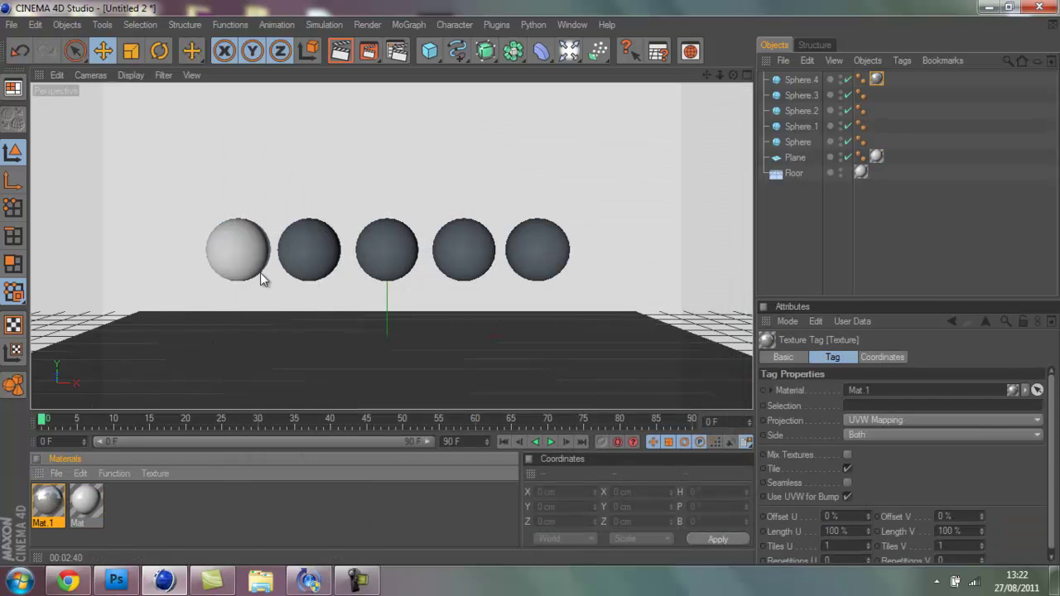
left_click_drag(260, 279, 308, 253)
left_click_drag(62, 503, 457, 251)
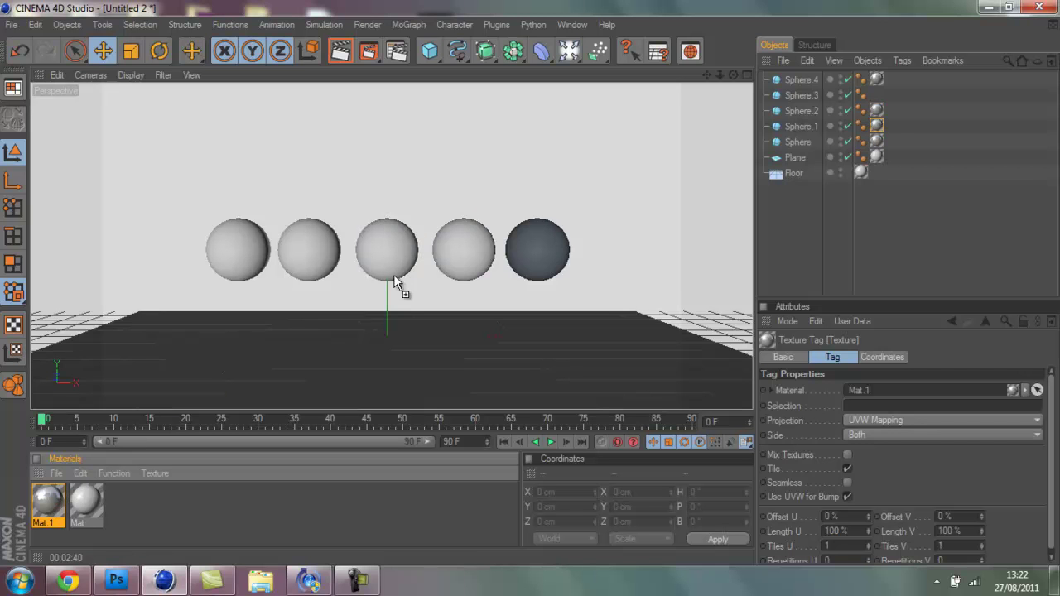
left_click_drag(537, 251, 538, 250)
left_click_drag(568, 52, 630, 120)
left_click_drag(390, 282, 531, 303)
Pitch the area light to -90° to point down, then show four viewports.
left_click(159, 51)
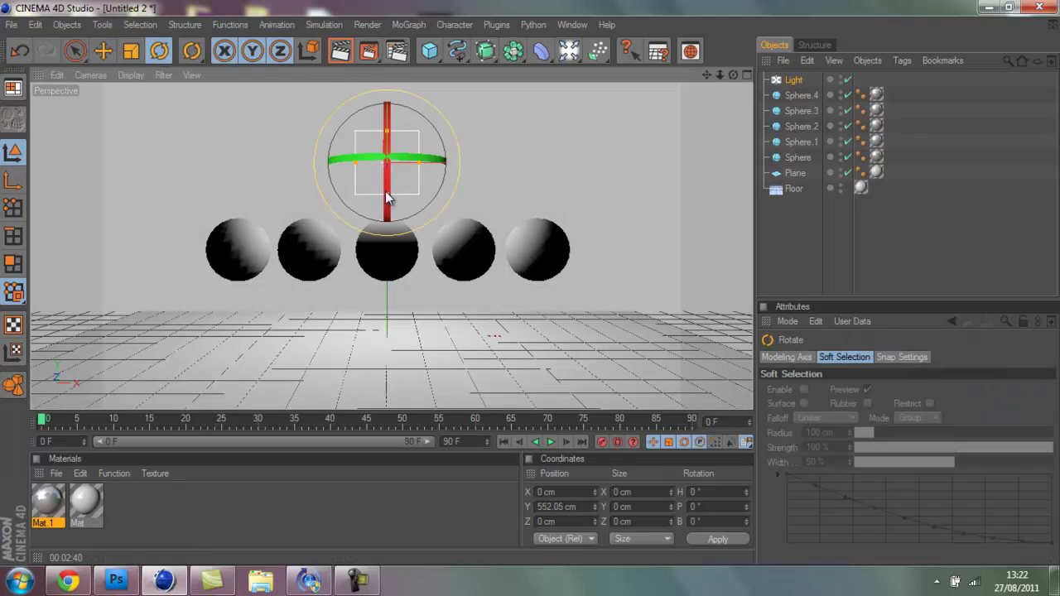
left_click_drag(389, 190, 385, 113)
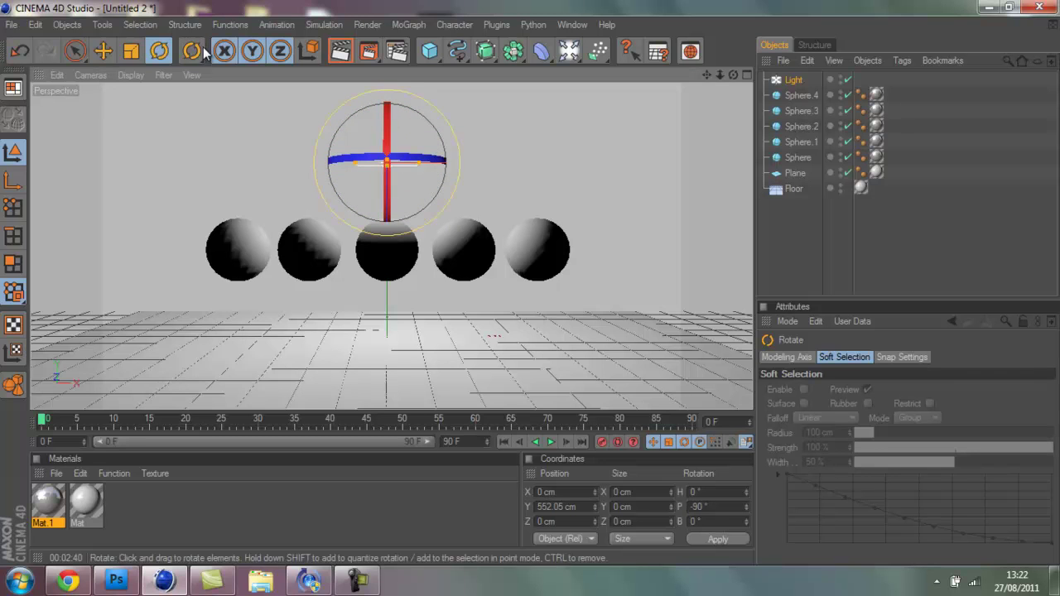
left_click(103, 51)
left_click(745, 75)
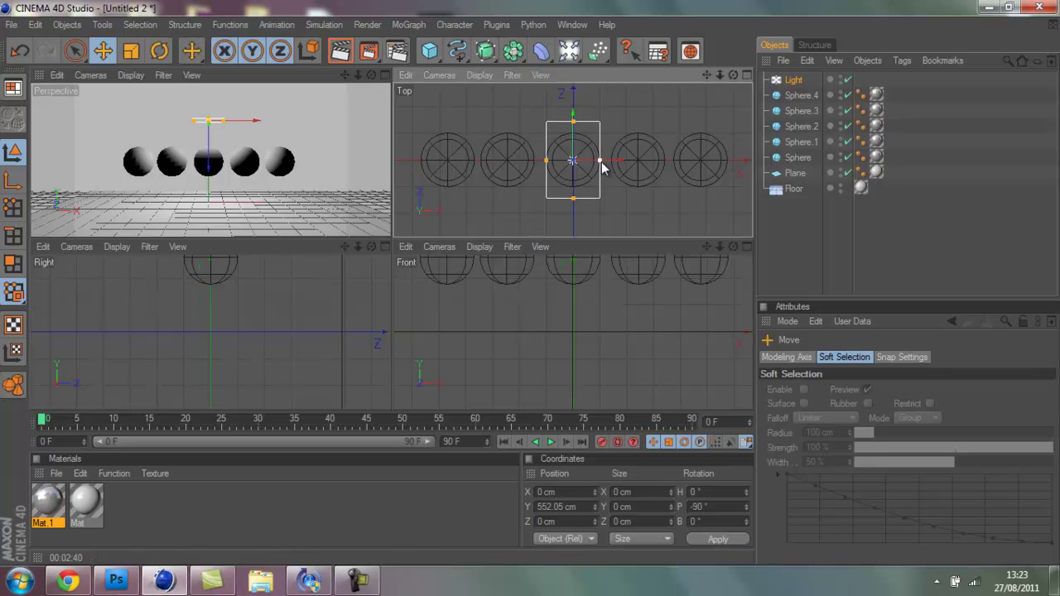
Move the area light over the leftmost sphere and narrow its width.
mouse_move(620, 161)
left_mouse_down()
mouse_move(502, 243)
mouse_move(530, 237)
mouse_move(487, 238)
mouse_move(578, 246)
mouse_move(512, 240)
left_mouse_up()
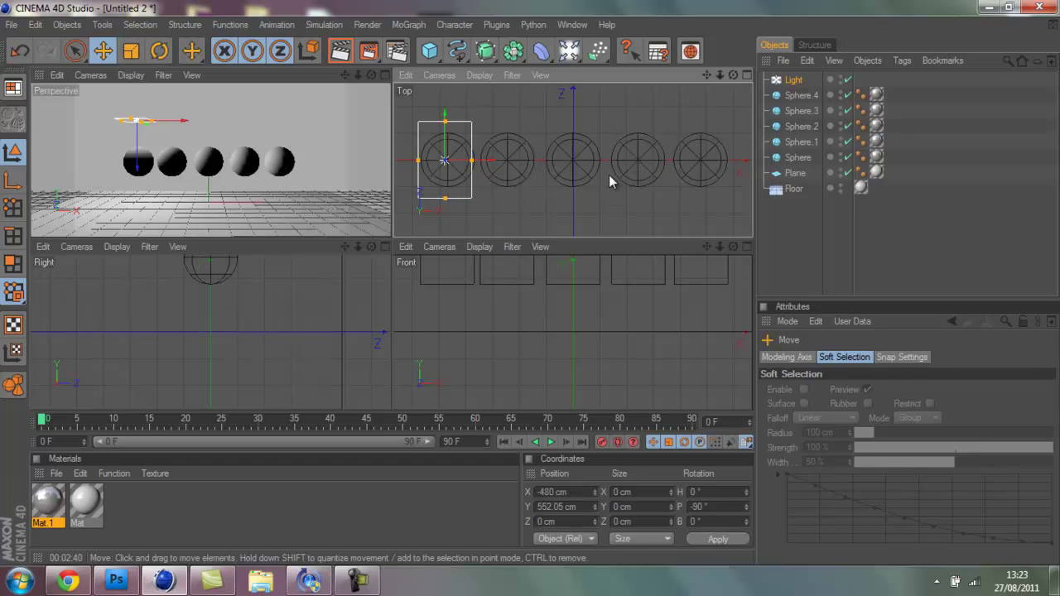
key("n")
key("k")
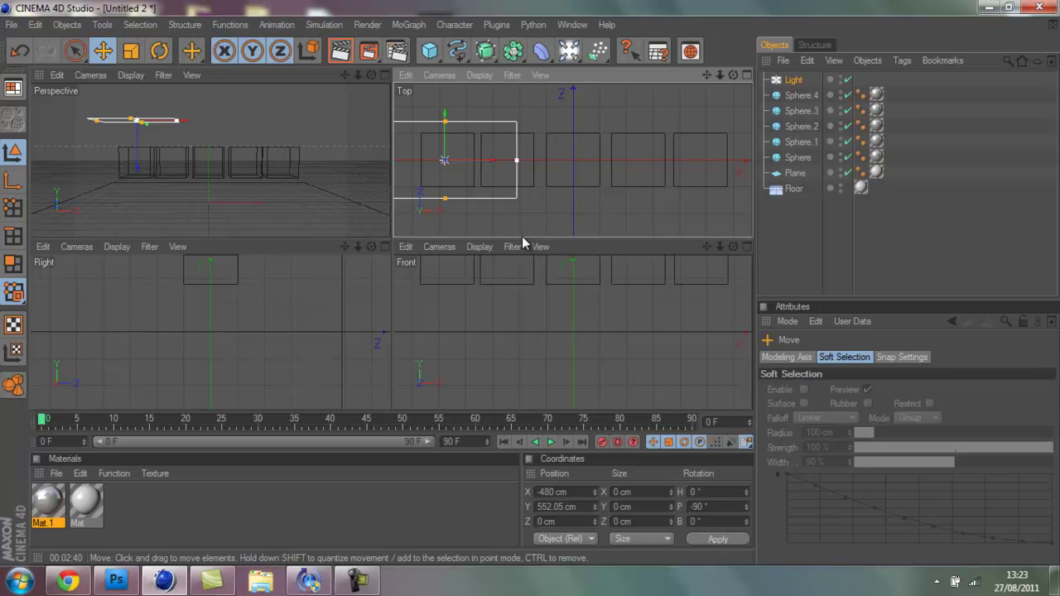
mouse_move(512, 160)
left_mouse_down()
mouse_move(497, 166)
mouse_move(539, 239)
mouse_move(530, 240)
left_mouse_up()
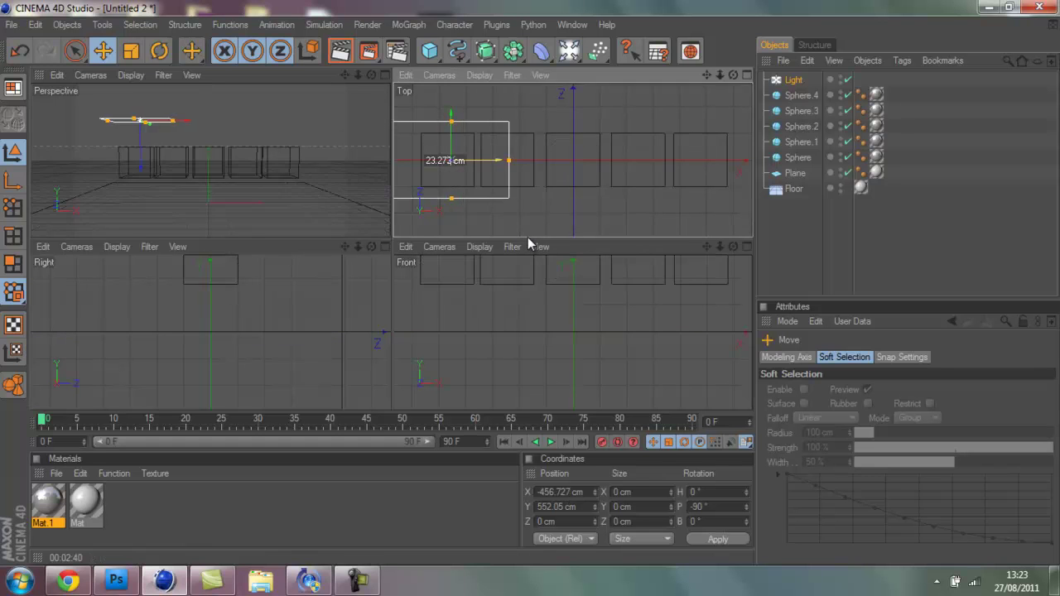
Duplicate the light twice, placing the copies over the centre and right spheres.
left_click(800, 83)
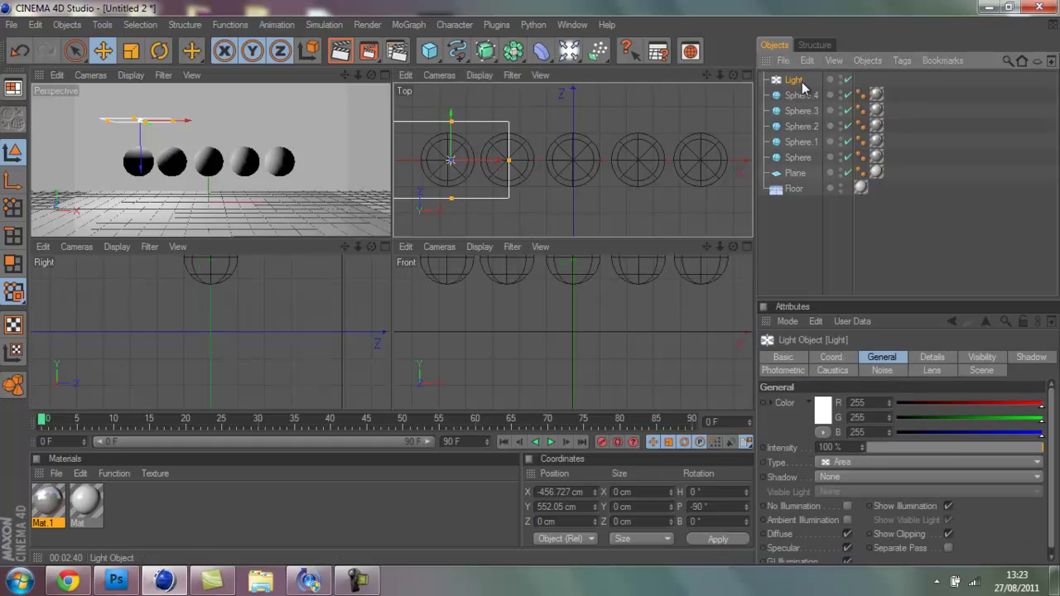
key("ctrl+c")
key("ctrl+v")
left_click_drag(485, 161, 530, 237)
key("ctrl+v")
mouse_move(486, 160)
left_mouse_down()
mouse_move(617, 245)
mouse_move(764, 236)
mouse_move(451, 236)
mouse_move(538, 237)
mouse_move(529, 237)
left_mouse_up()
Make Light.2 pure red with Shadow Maps (Soft) shadows.
left_click(949, 241)
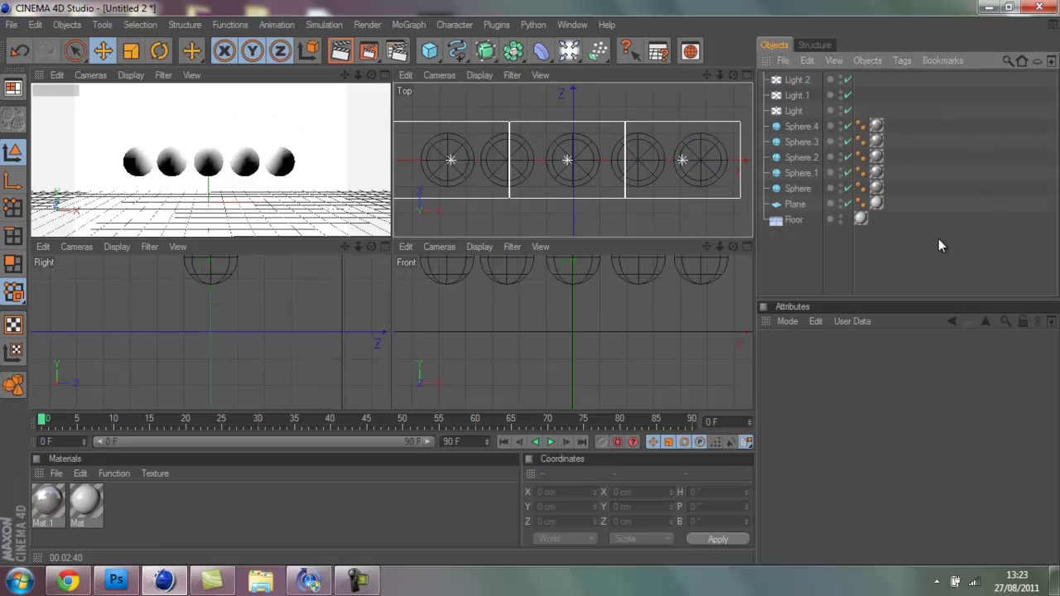
left_click(798, 81)
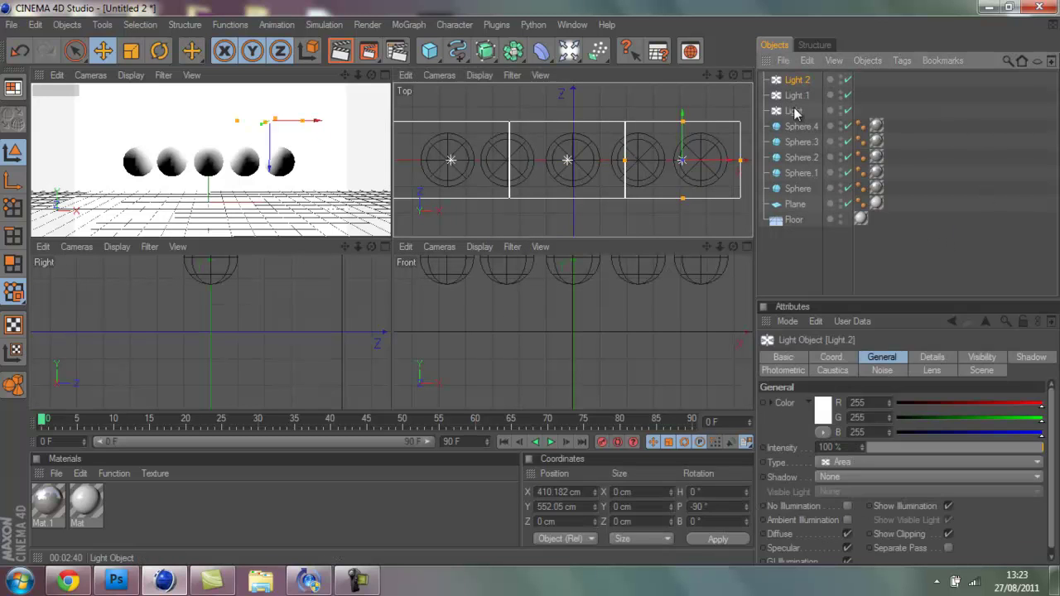
left_click(882, 361)
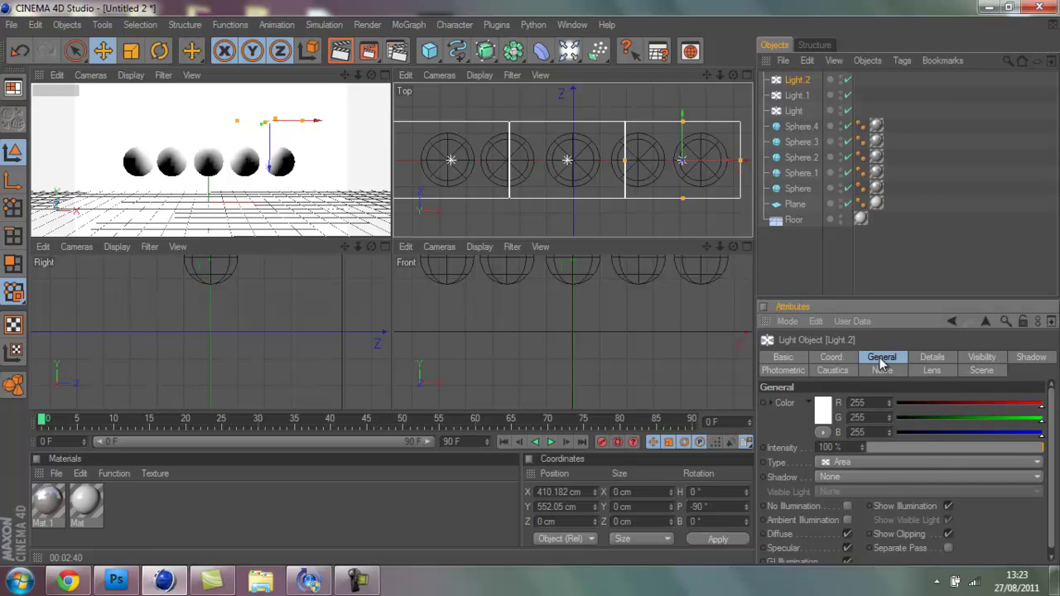
left_click(823, 409)
left_click_drag(800, 379, 880, 335)
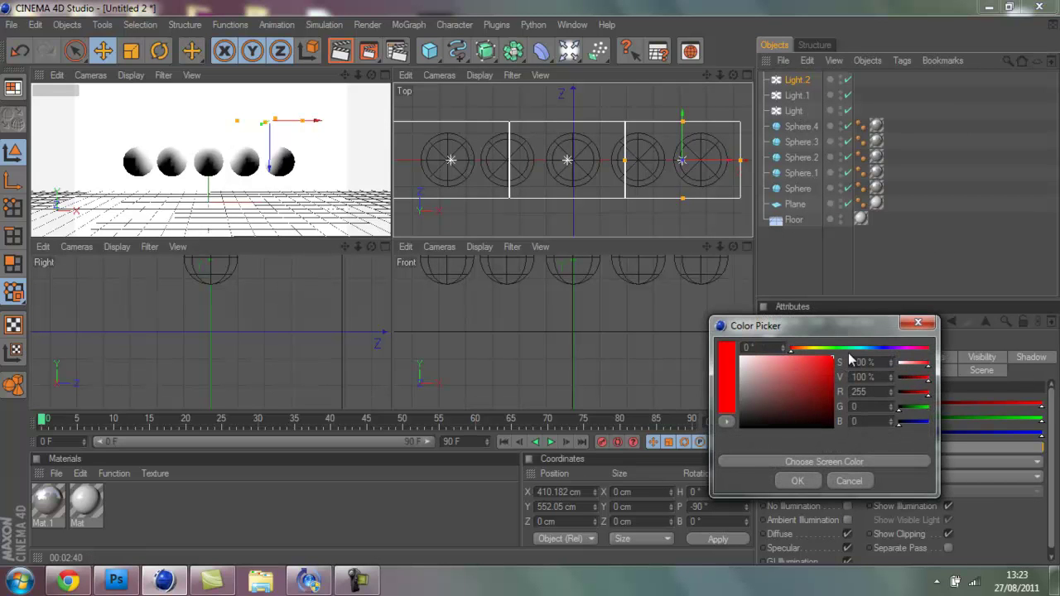
left_click(800, 481)
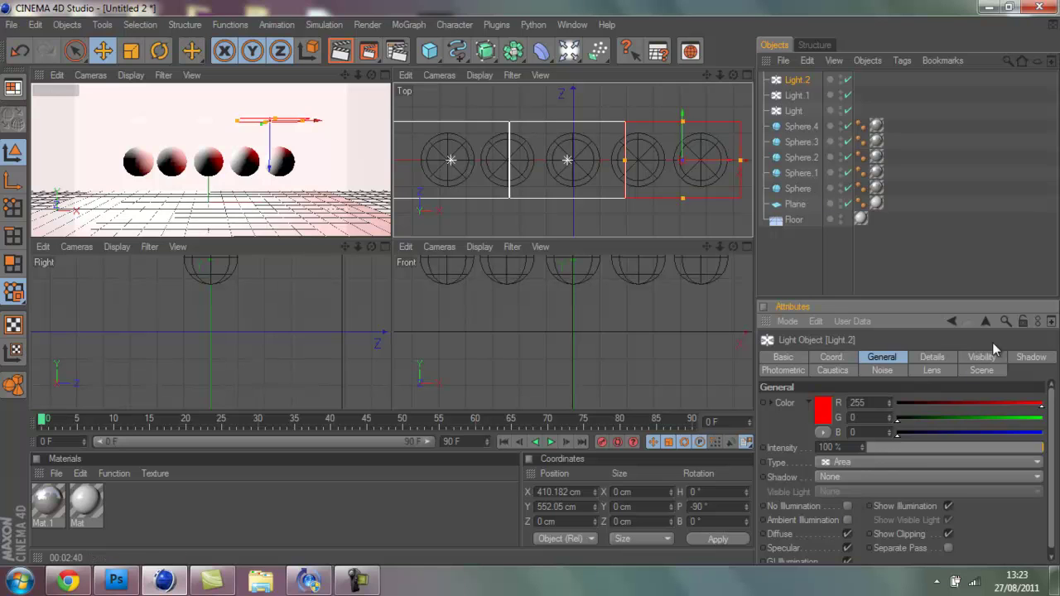
left_click(1032, 359)
left_click(871, 403)
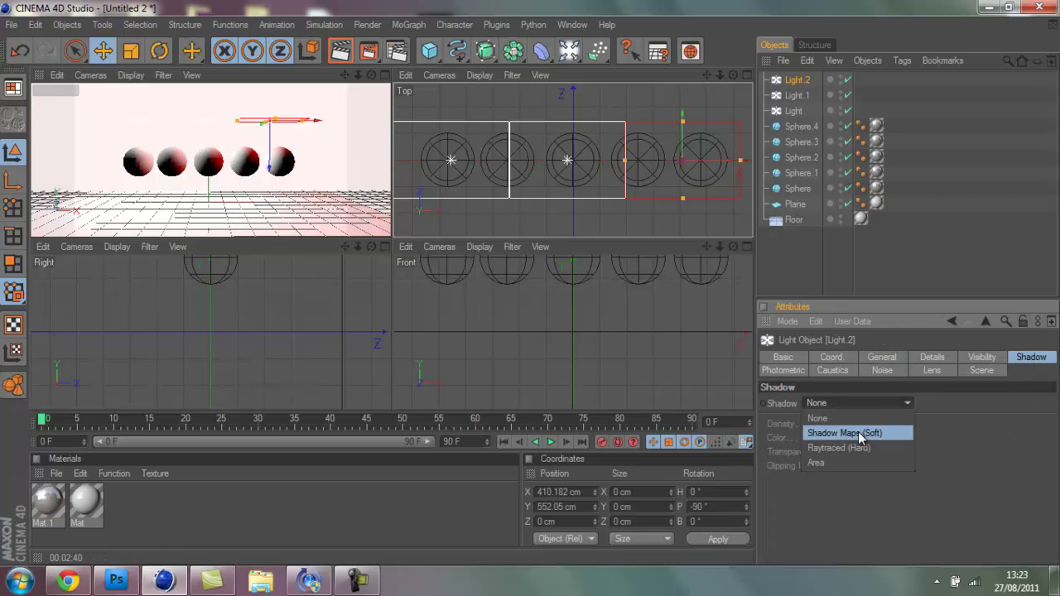
left_click(858, 432)
Make Light.1 bright yellow with Shadow Maps (Soft) shadows.
left_click(795, 96)
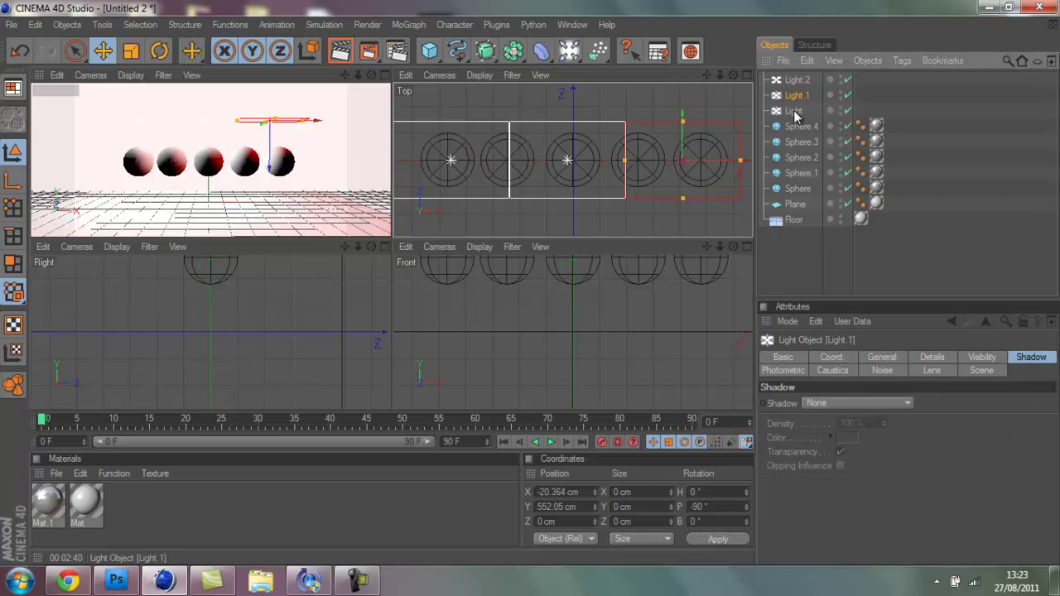
left_click(866, 356)
left_click(828, 414)
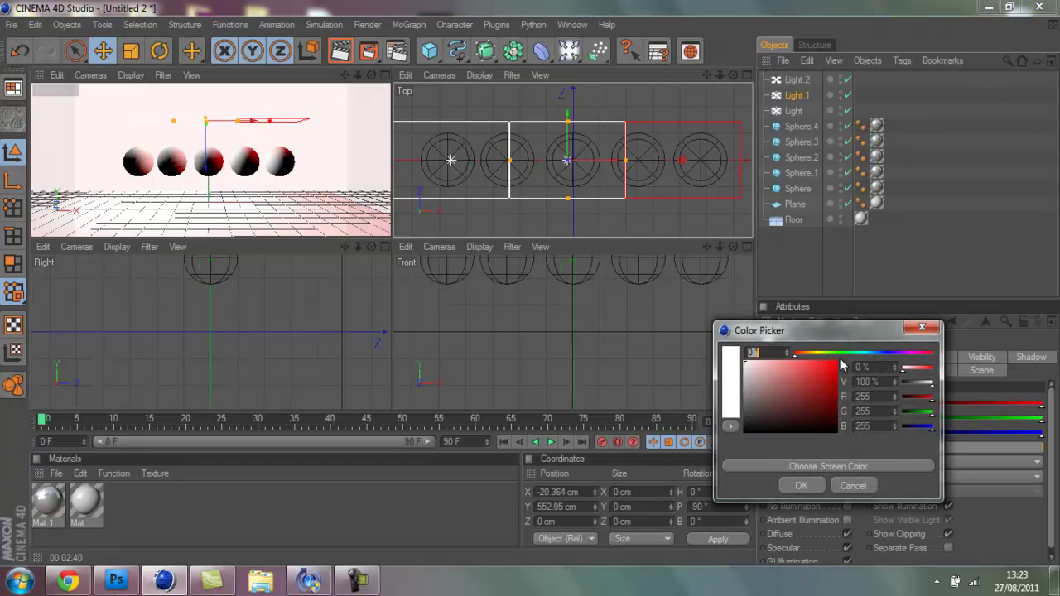
left_click(818, 354)
left_click(817, 367)
left_click(801, 485)
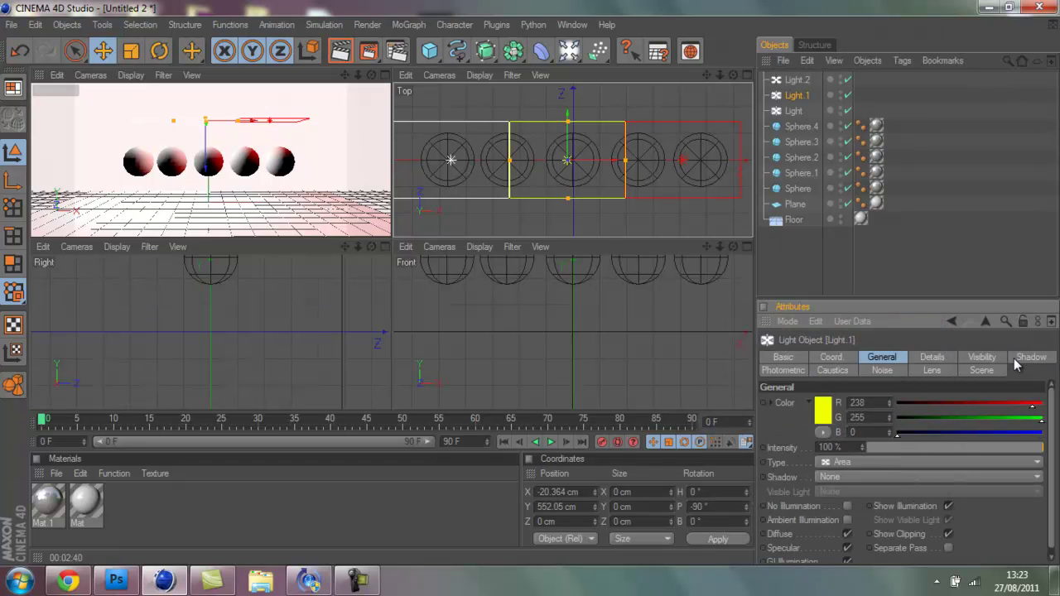
left_click(896, 404)
left_click(866, 434)
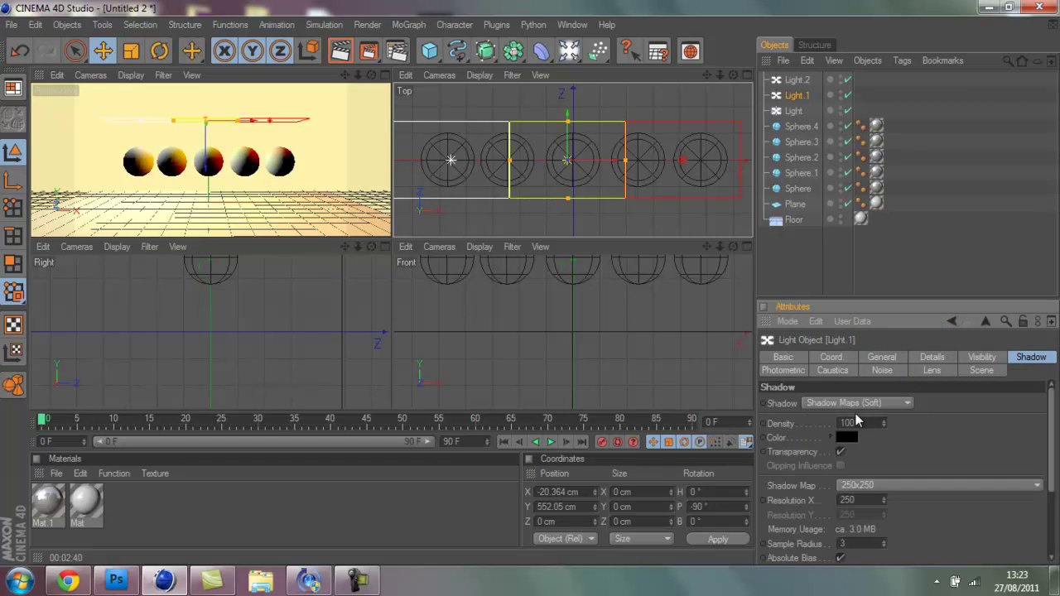
Make Light blue (R0 G55 B255) with Shadow Maps (Soft) shadows.
left_click(801, 111)
left_click(877, 359)
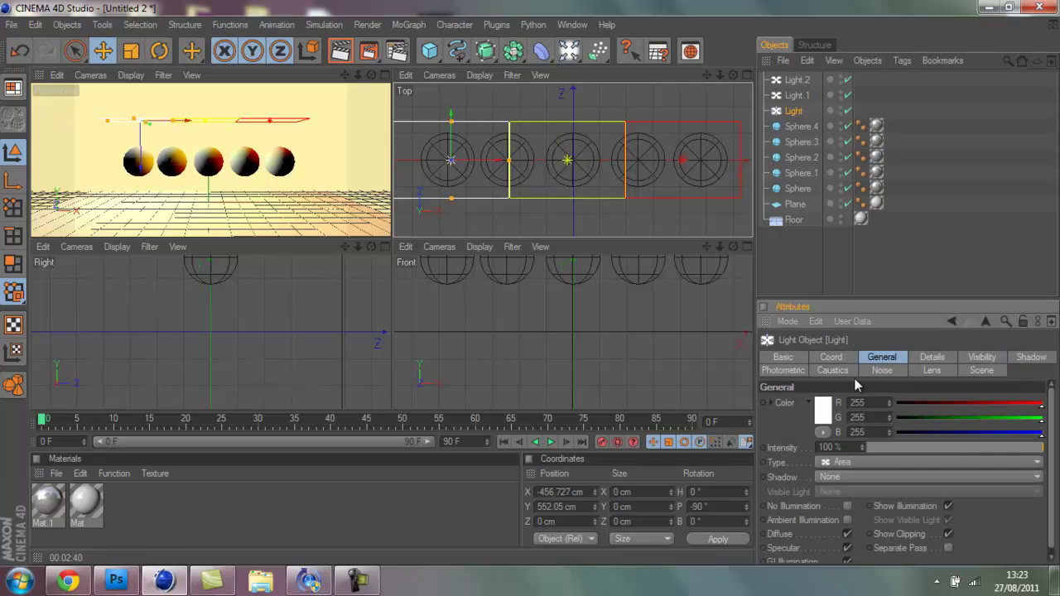
left_click(827, 413)
left_click_drag(844, 356, 883, 355)
left_click(831, 361)
left_click(818, 483)
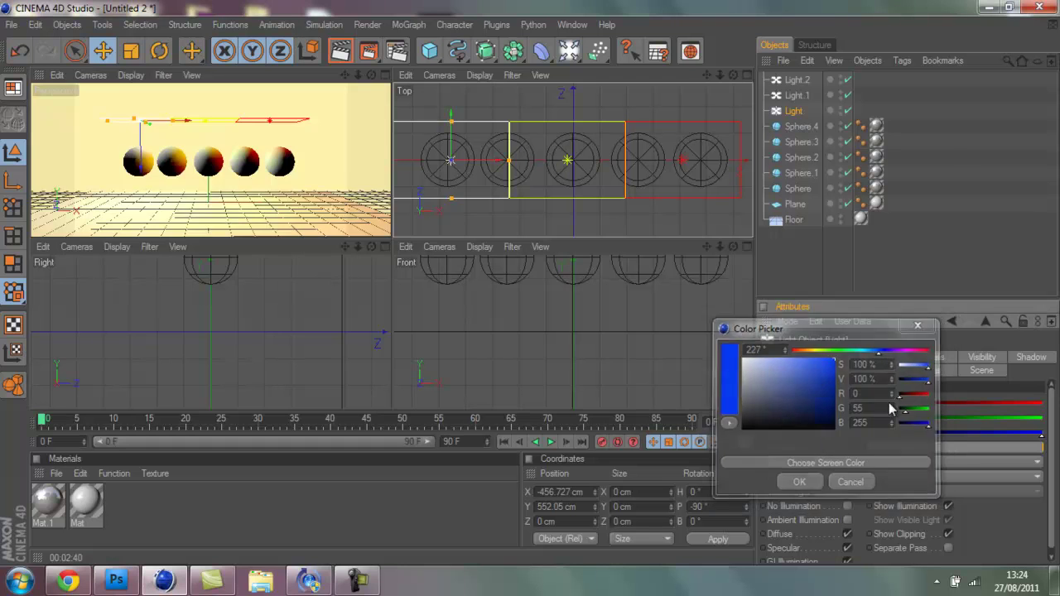
left_click(1027, 358)
left_click(865, 404)
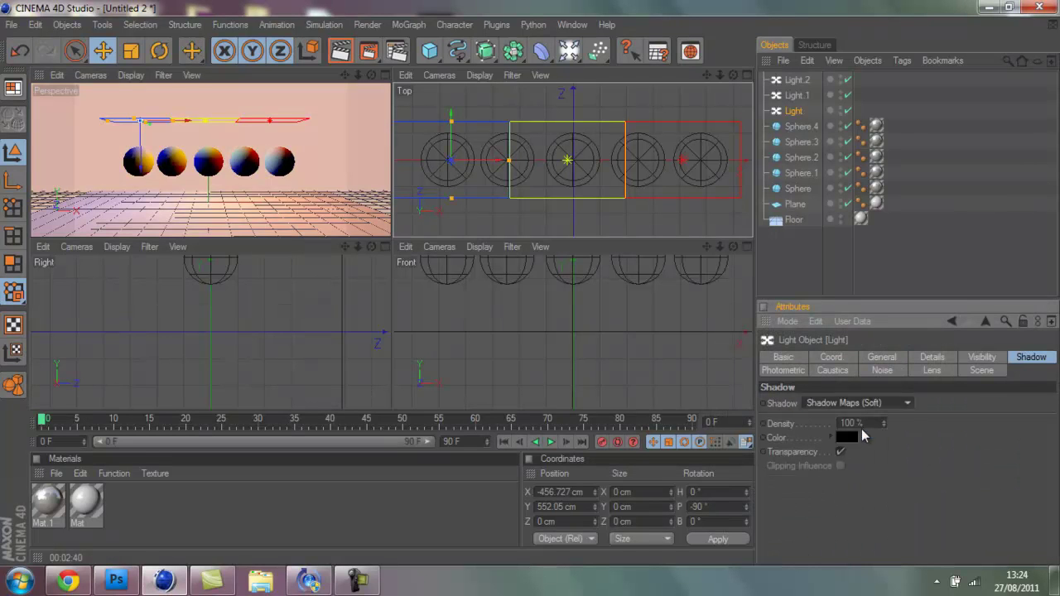
left_click(862, 431)
left_click(386, 76)
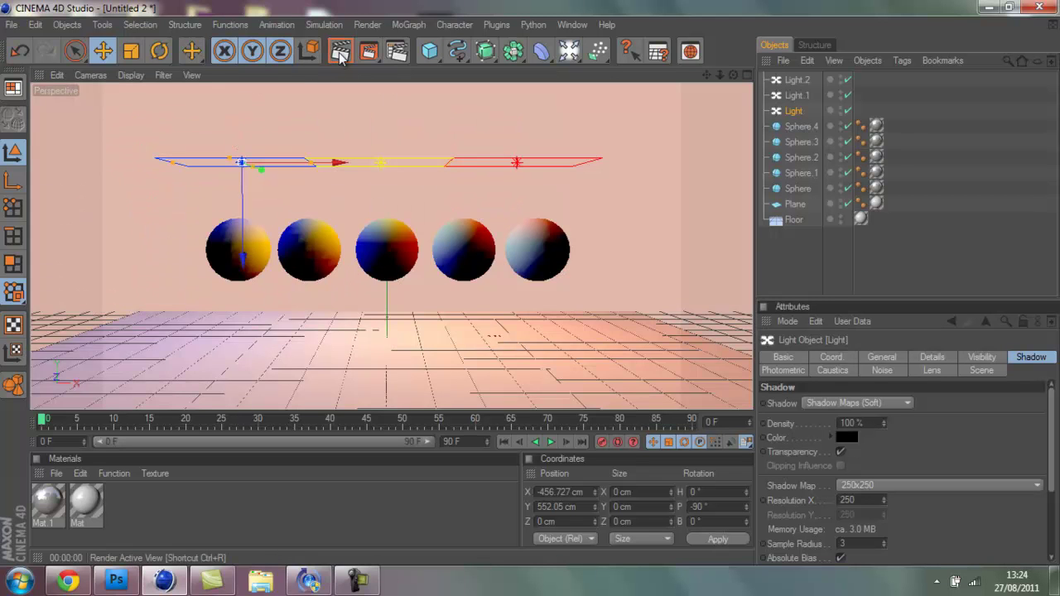
Render a preview, then lower Mat.1's reflection brightness from 75% to 60% and close the Material Editor.
left_click(340, 51)
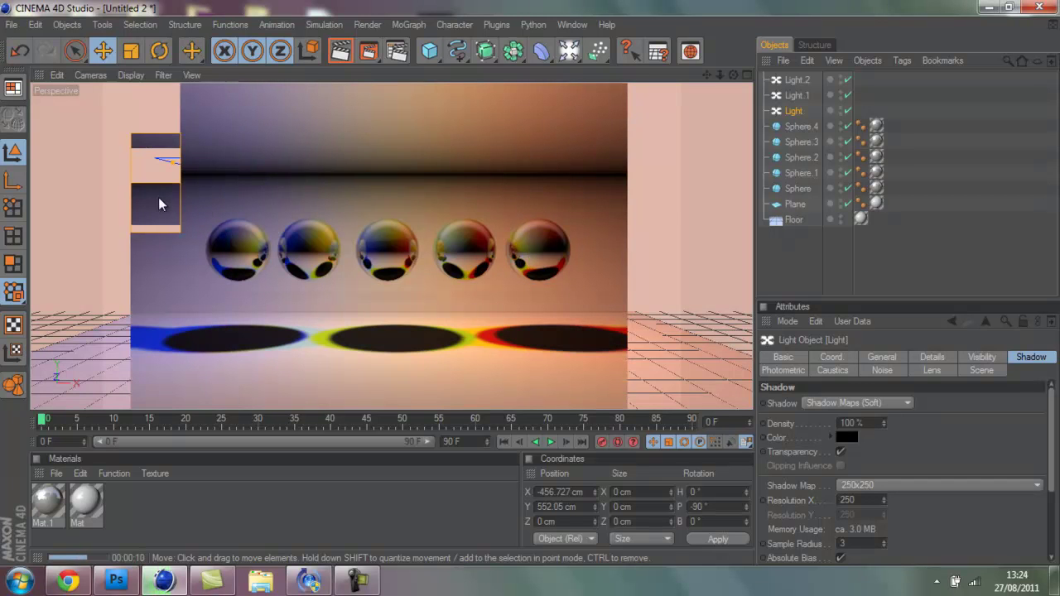
double_click(47, 503)
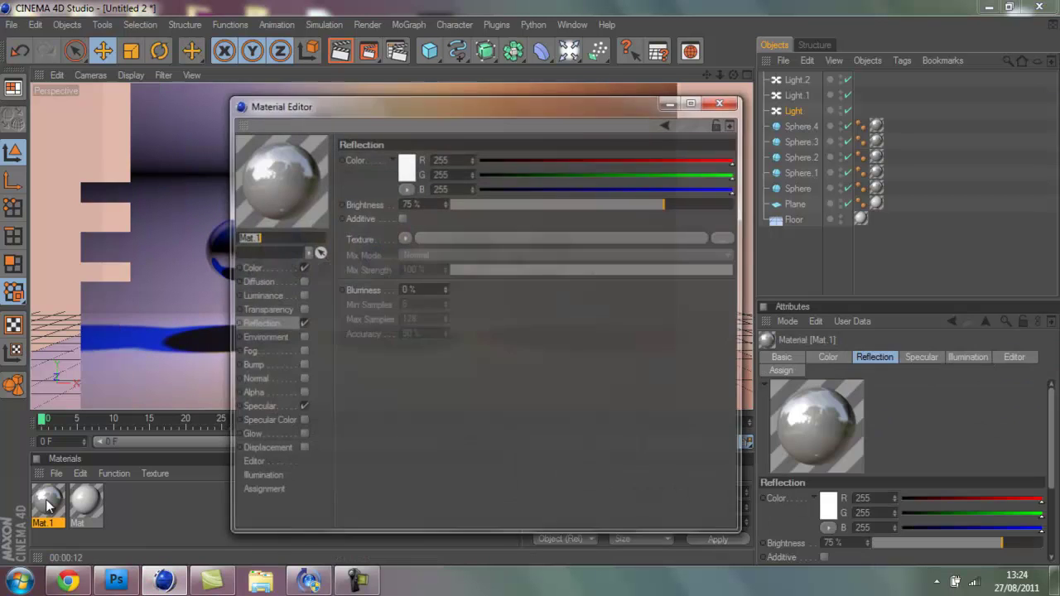
left_click(427, 204)
type("60")
key("Return")
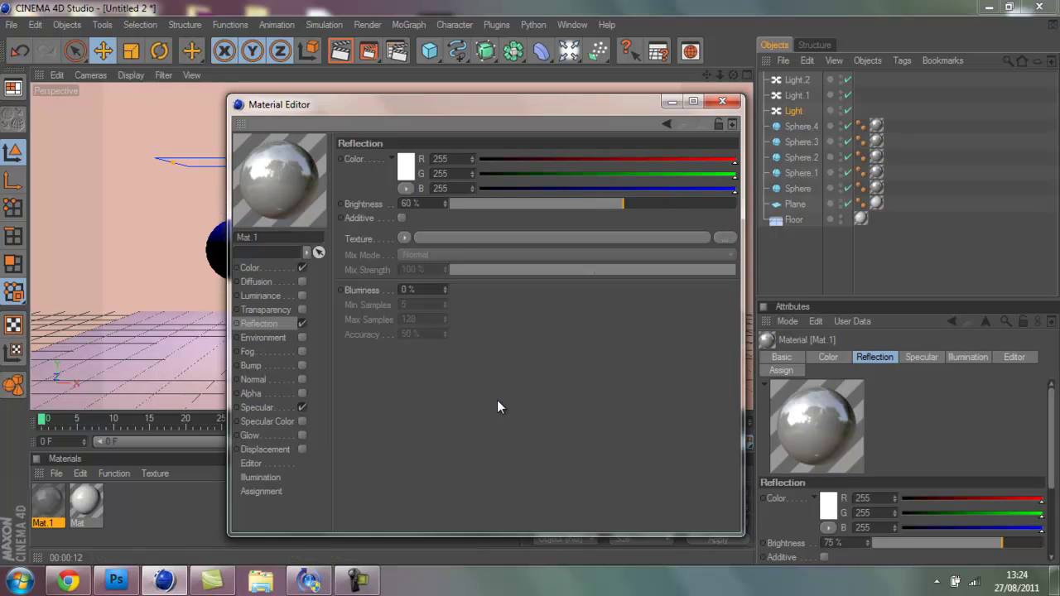
left_click(723, 102)
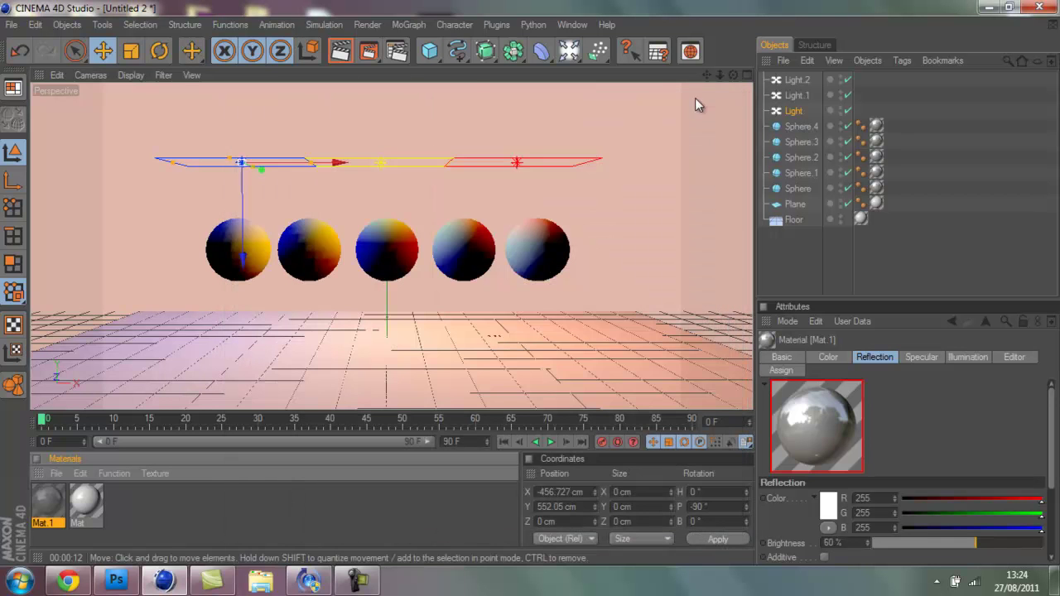
Re-render the view and add Ambient Occlusion and Global Illumination effects in Render Settings.
left_click(339, 53)
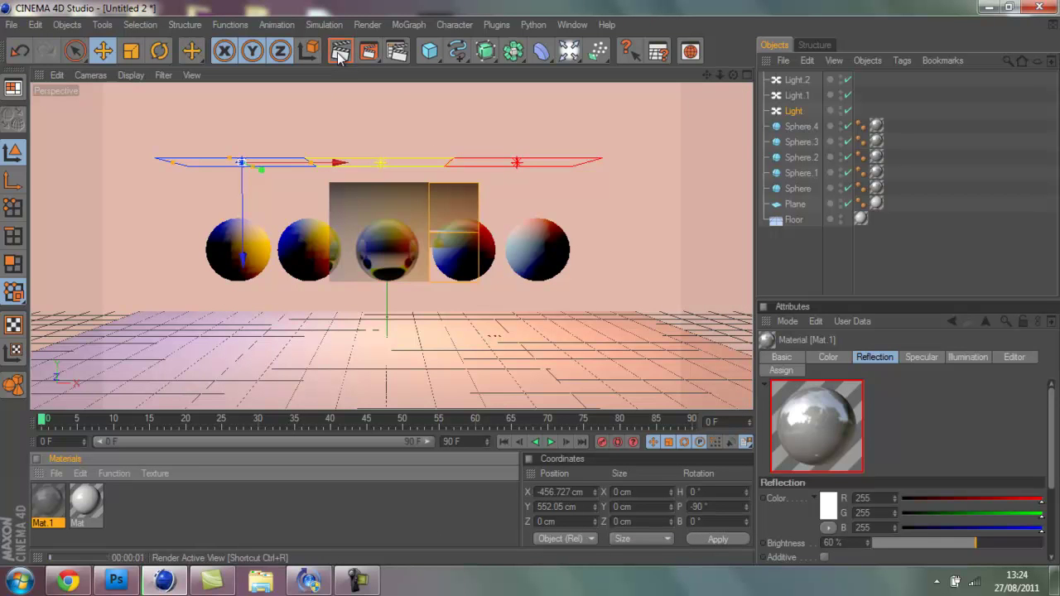
left_click(396, 51)
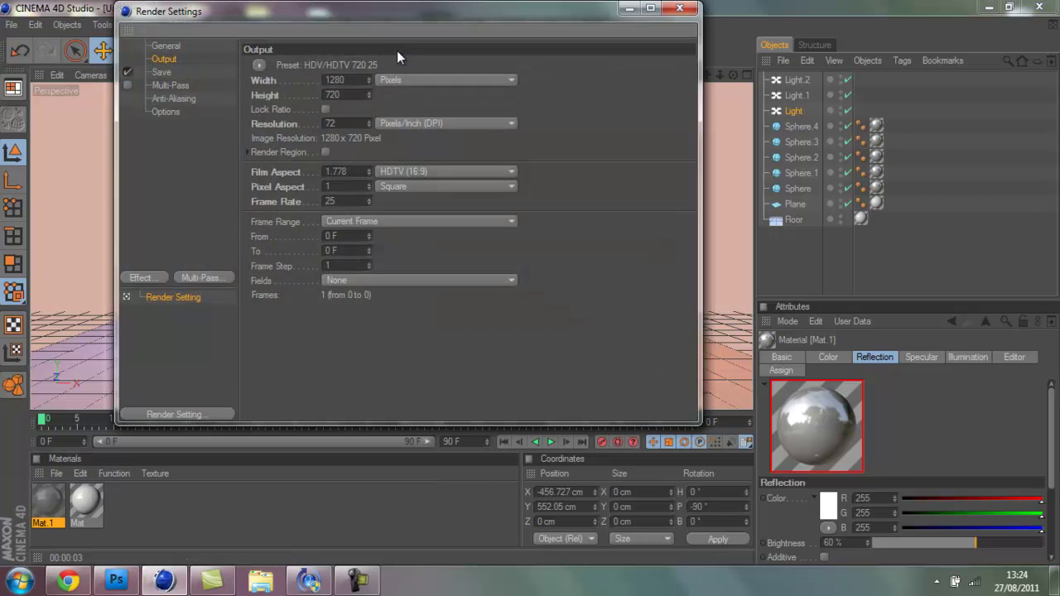
left_click(154, 278)
left_click(167, 276)
left_click(148, 279)
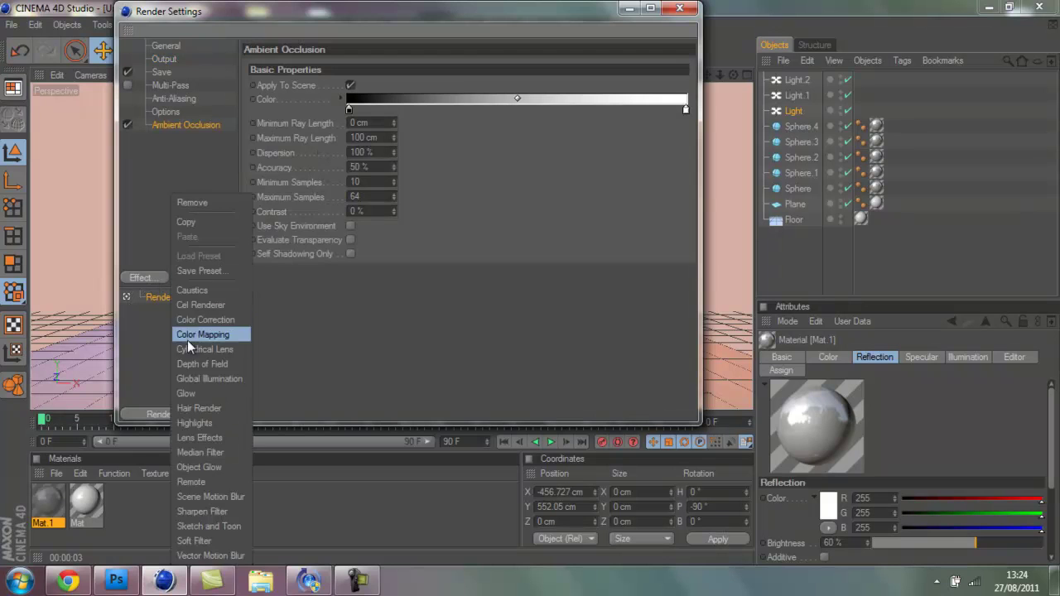
left_click(204, 382)
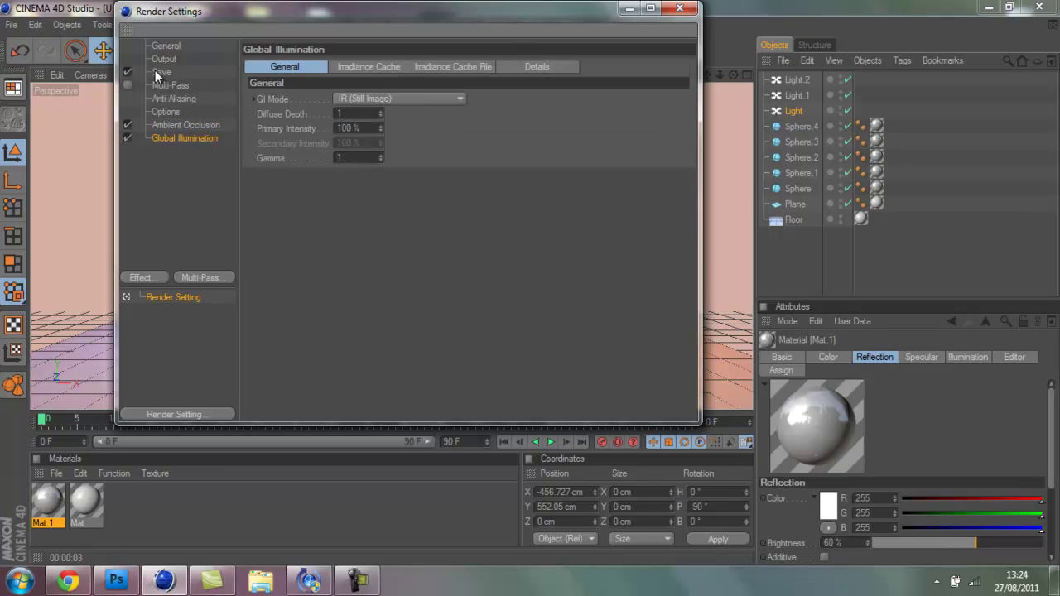
Set the render save format to JPEG with the file Desktop\ballsbackground.
left_click(160, 72)
left_click(389, 107)
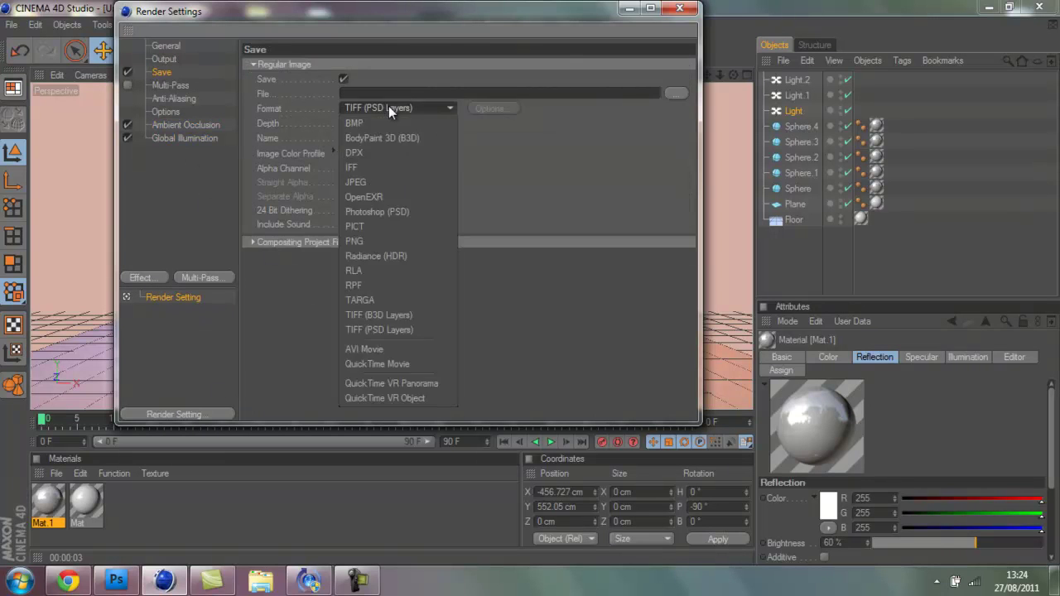
left_click(391, 182)
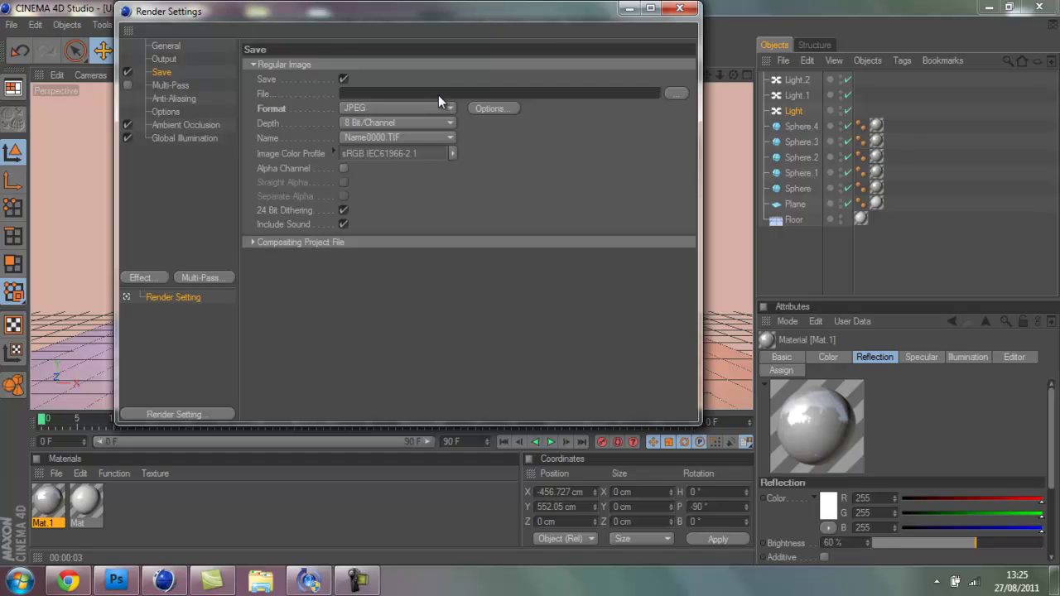
left_click(676, 93)
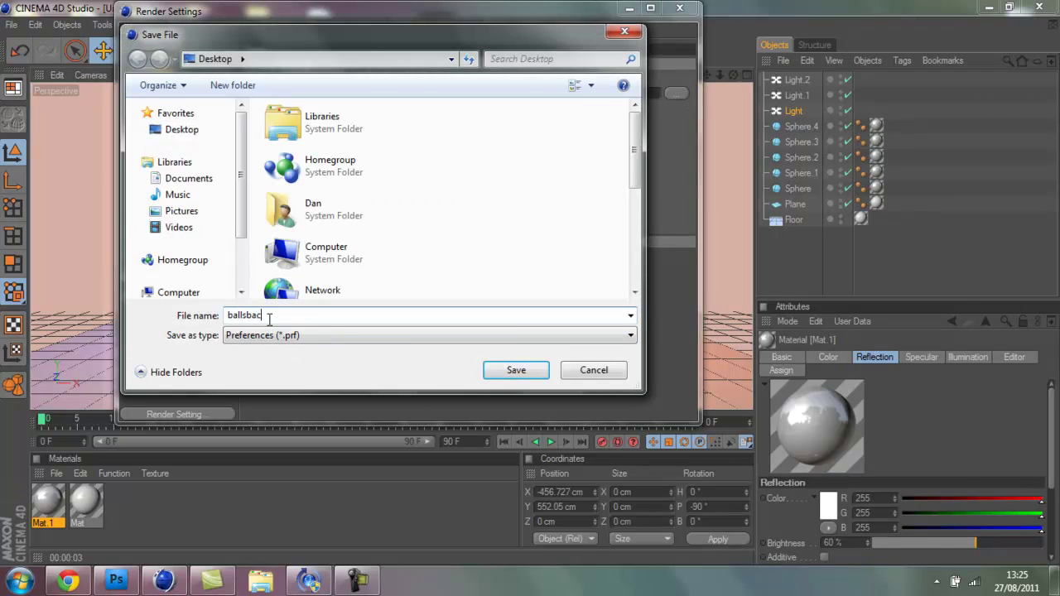
type("ballsbackground")
left_click(509, 371)
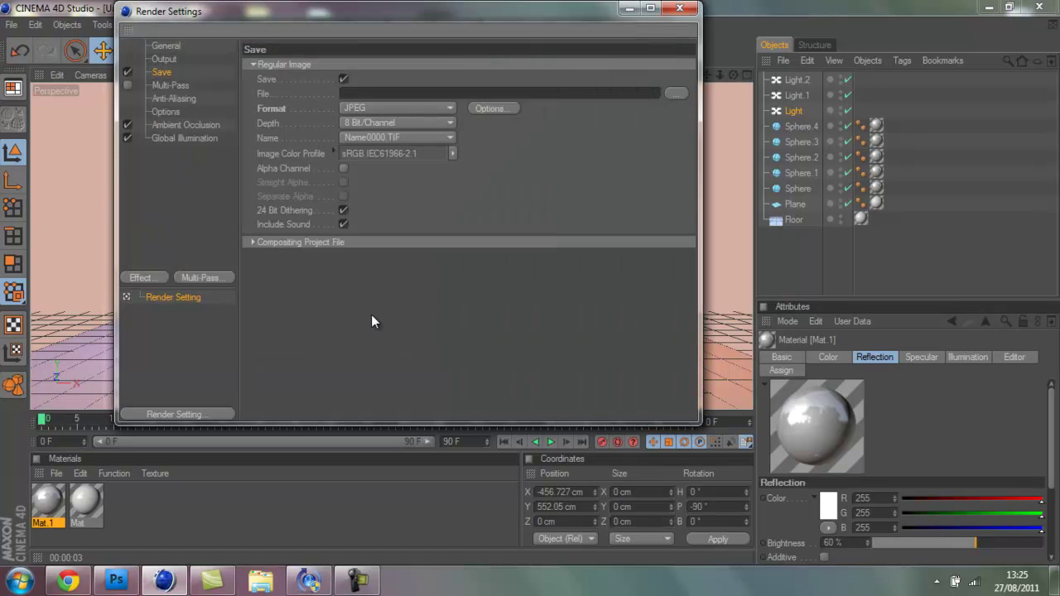
Confirm the red Light.2 colour is R255 G0 B0, then start the final render in the Picture Viewer.
left_click(678, 10)
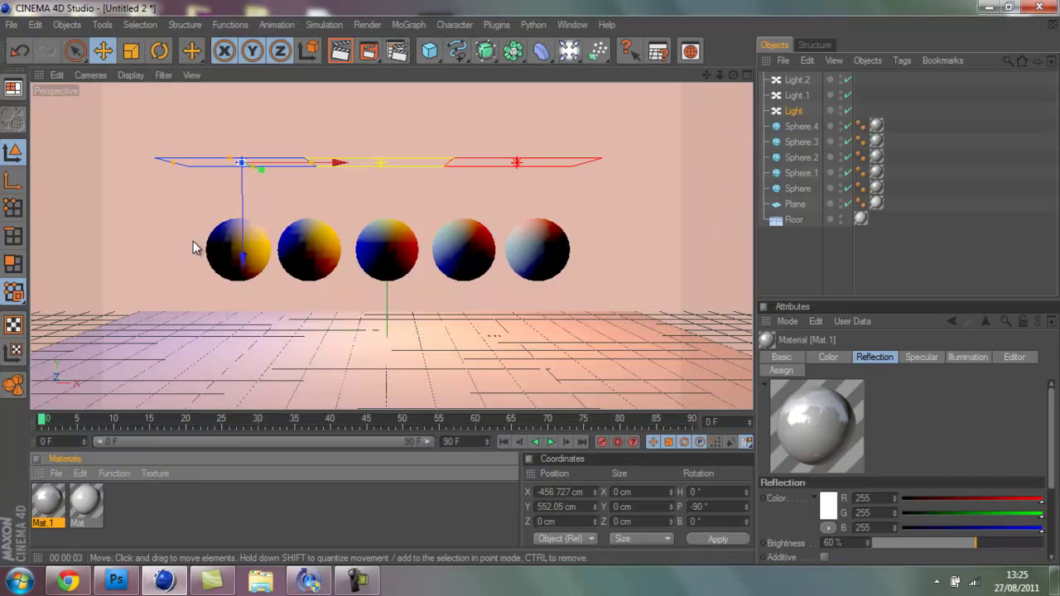
left_click(798, 96)
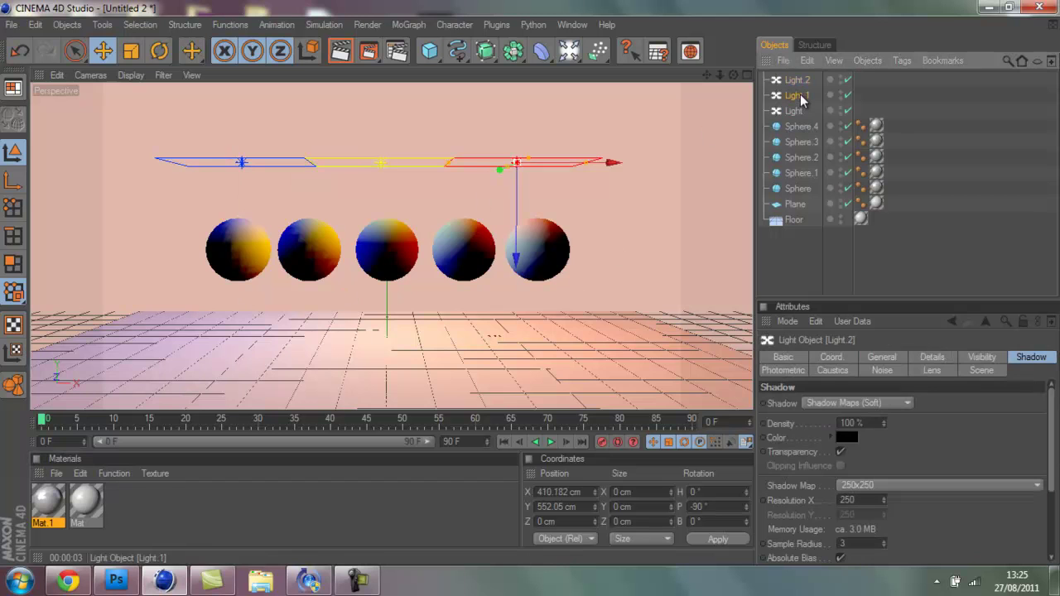
left_click(797, 81)
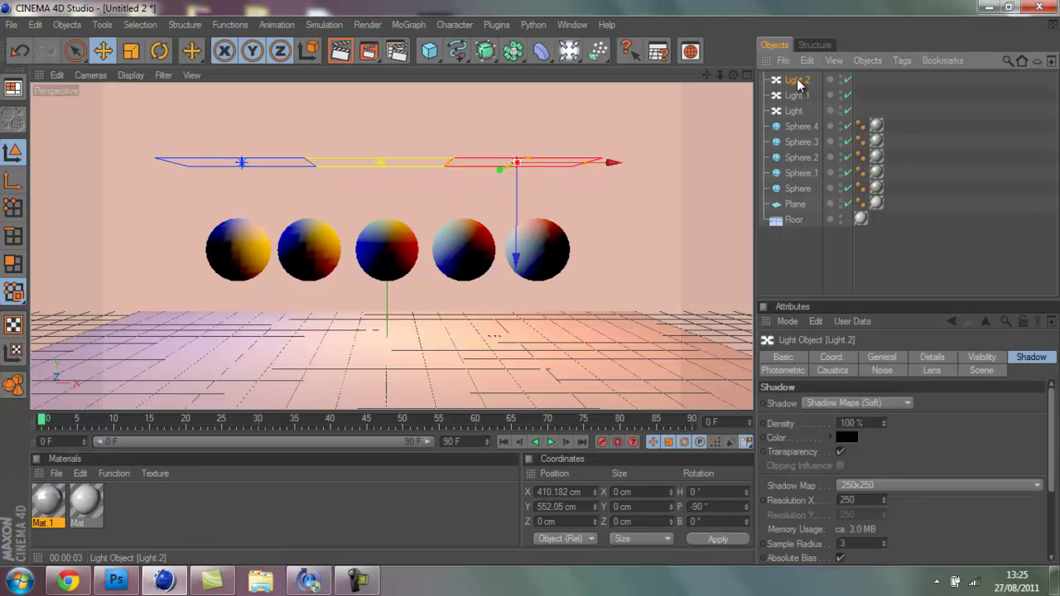
left_click(882, 357)
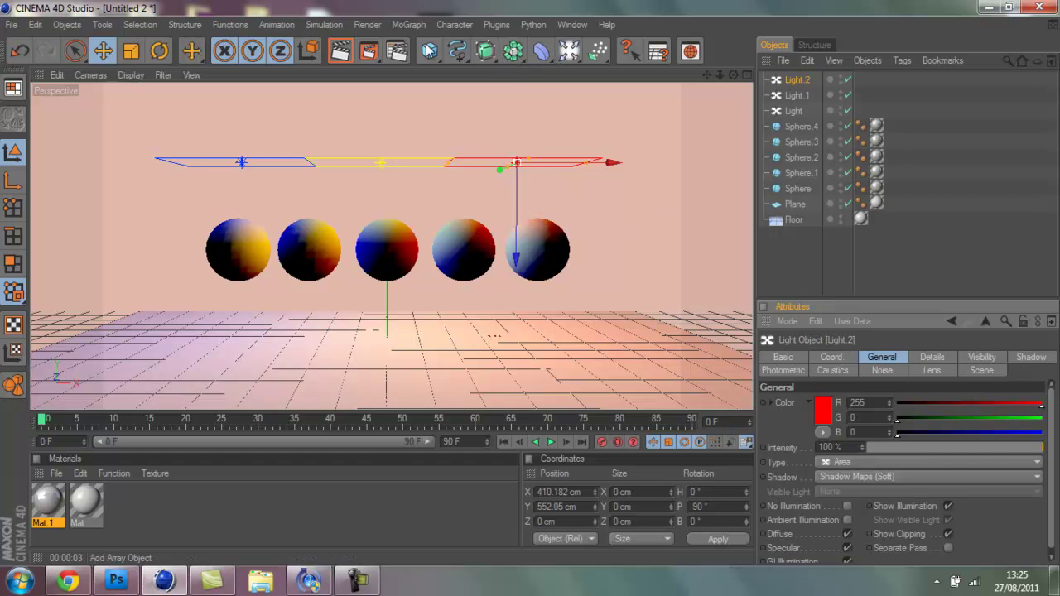
left_click(371, 52)
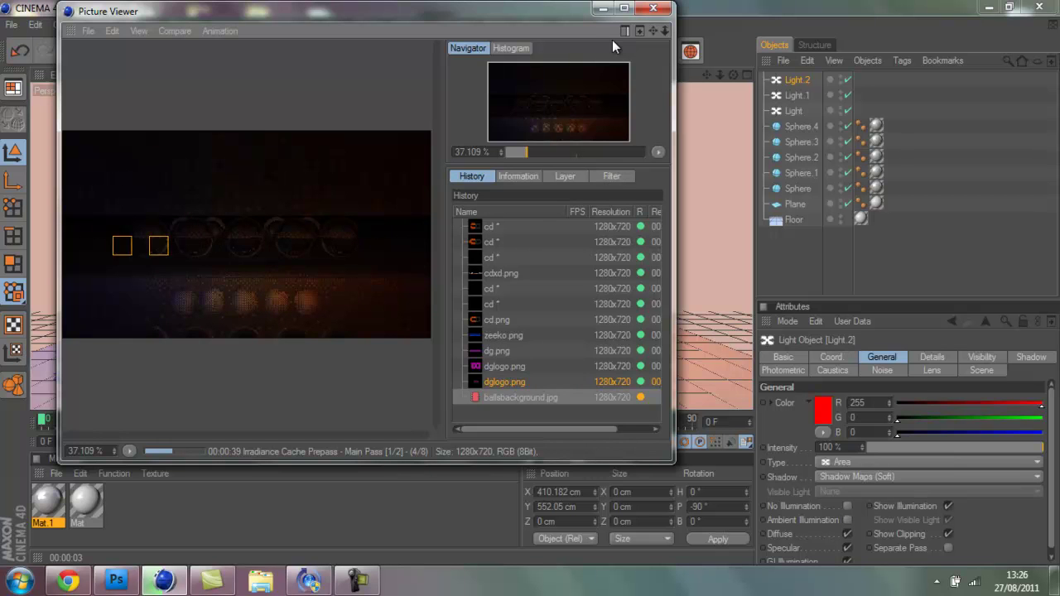
Maximize the Picture Viewer to full screen while the irradiance cache prepass runs.
left_click(634, 8)
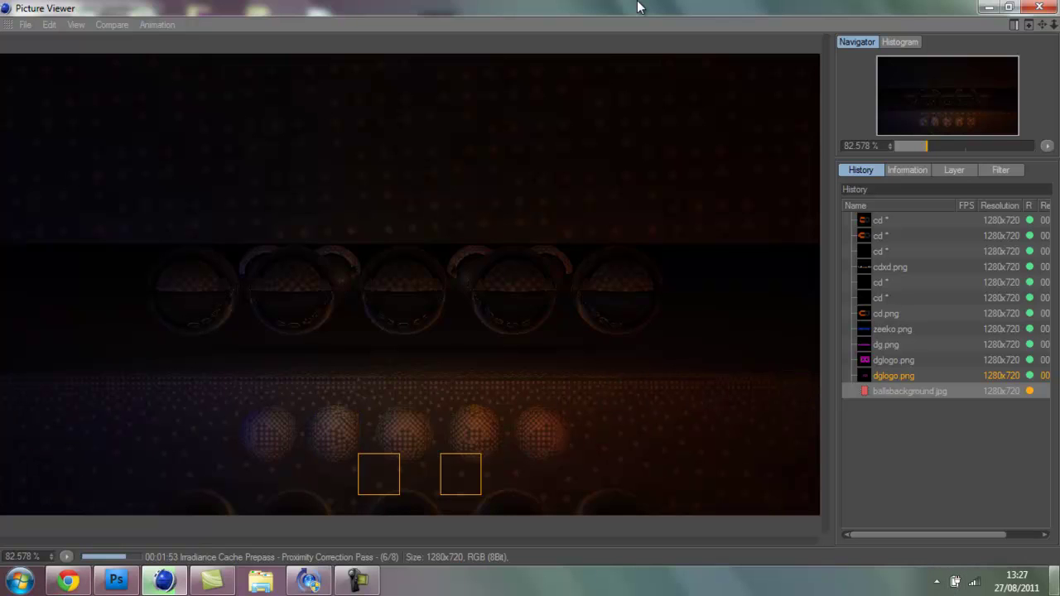
Move the QuickTime Player desktop shortcut to the top-left slot, then return to Cinema 4D.
mouse_move(1056, 580)
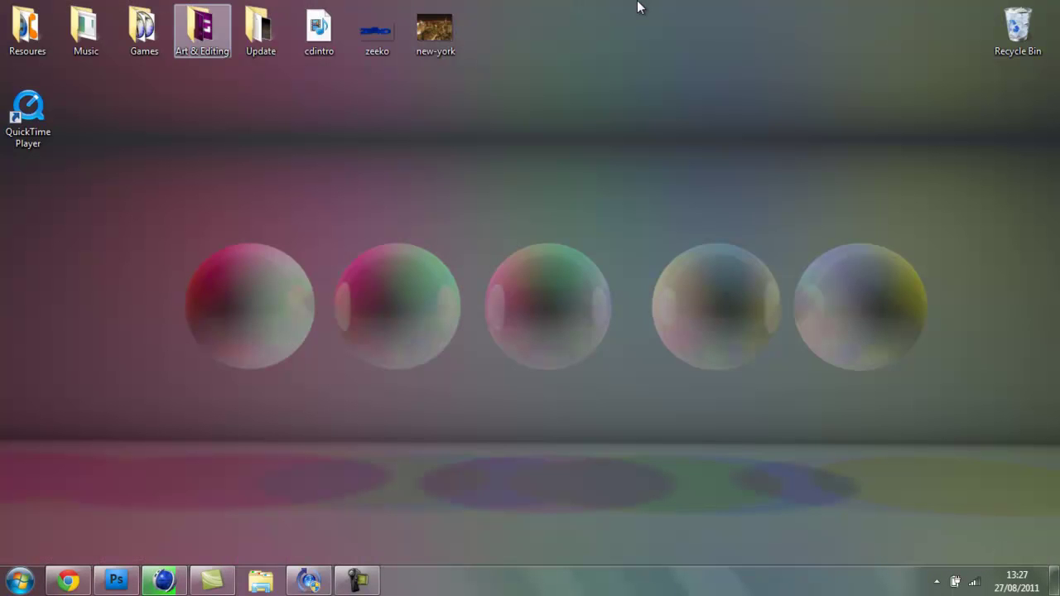
left_click_drag(28, 116, 28, 33)
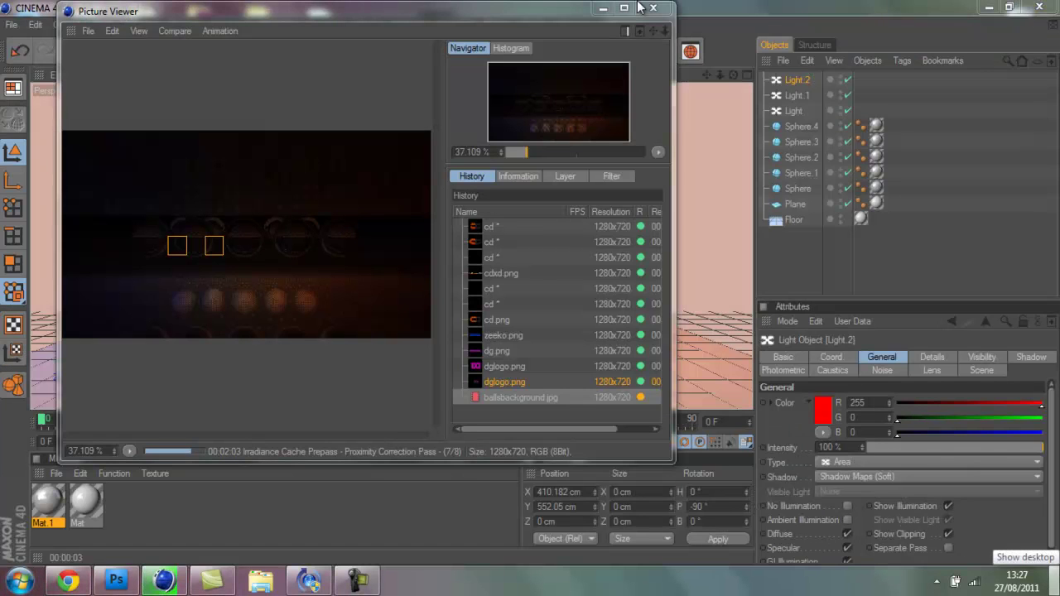
key("super+d")
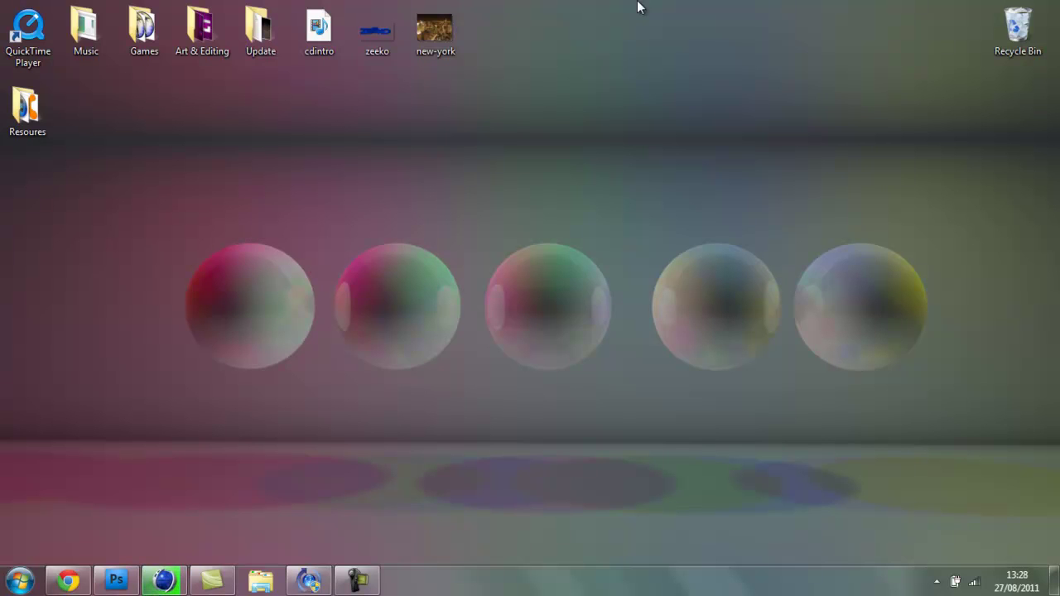
key("super+d")
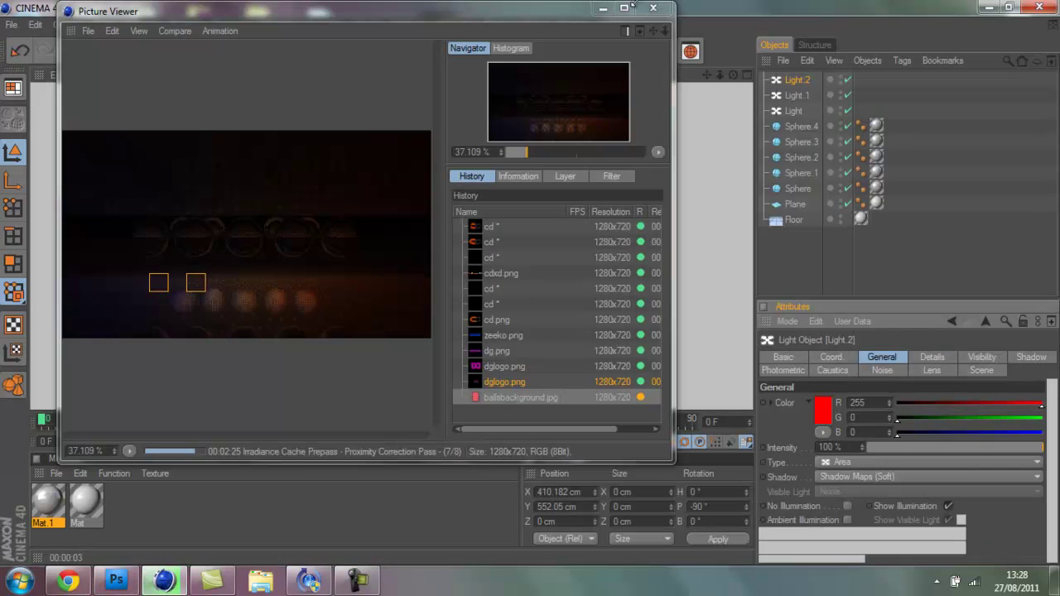
Shift the Picture Viewer aside and back, then maximize it to watch the GI render finish.
mouse_move(637, 7)
left_mouse_down()
mouse_move(625, 143)
mouse_move(642, 190)
mouse_move(739, 310)
mouse_move(737, 383)
left_mouse_up()
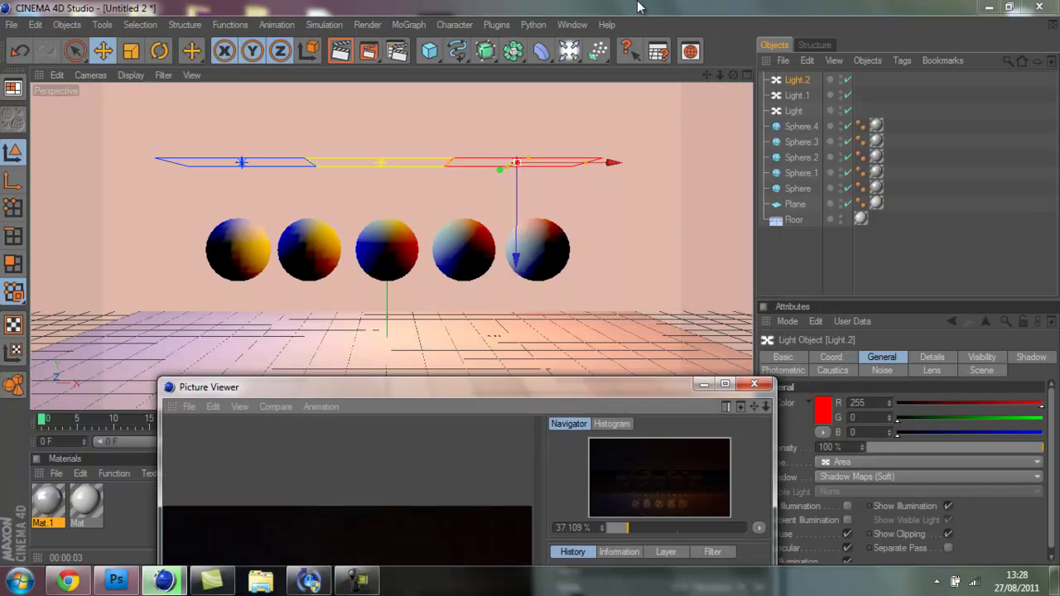
left_click_drag(496, 386, 473, 51)
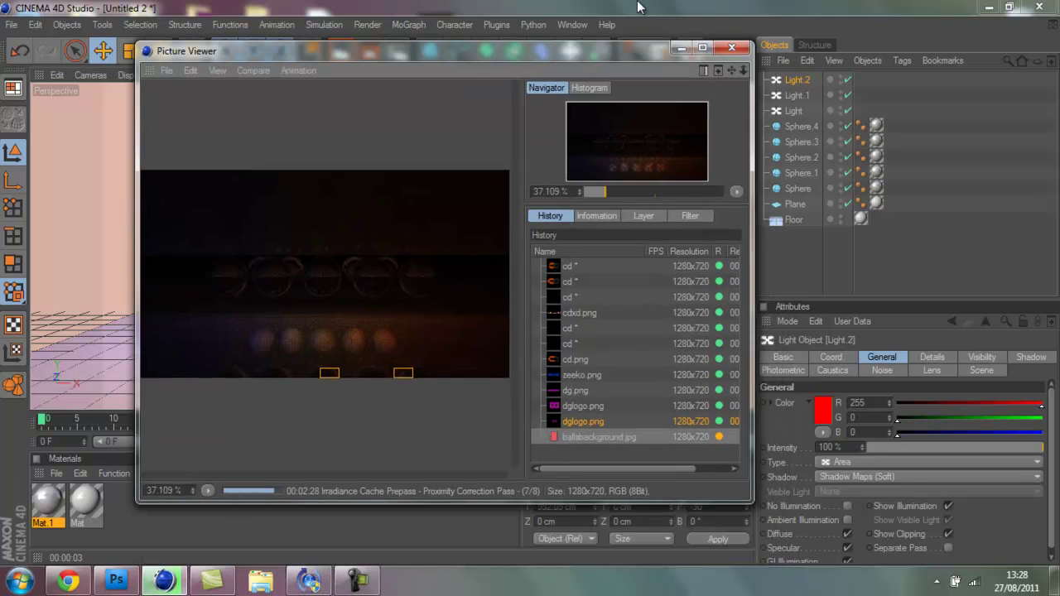
left_click(702, 47)
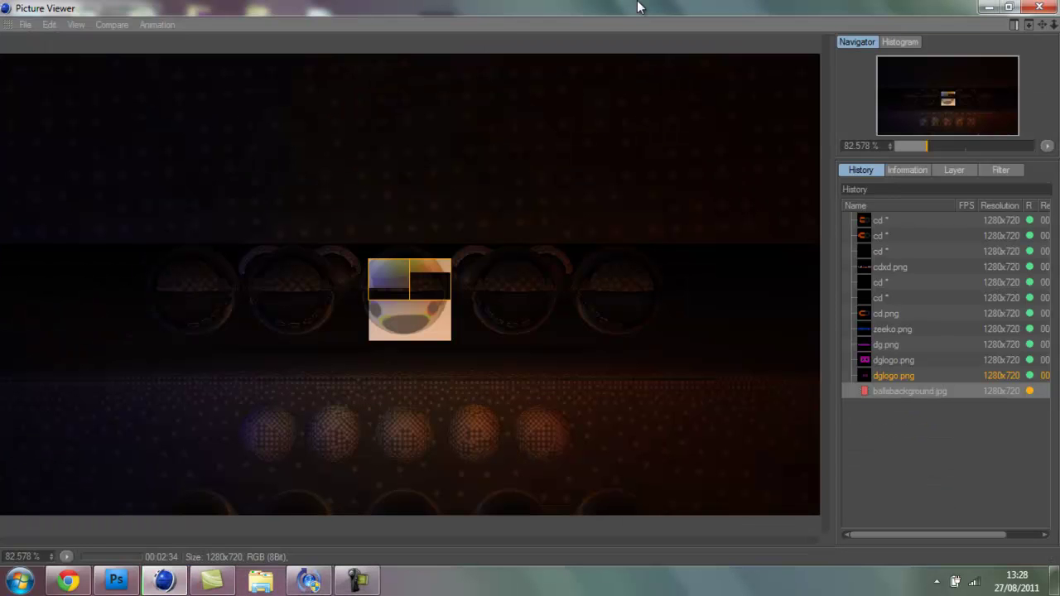